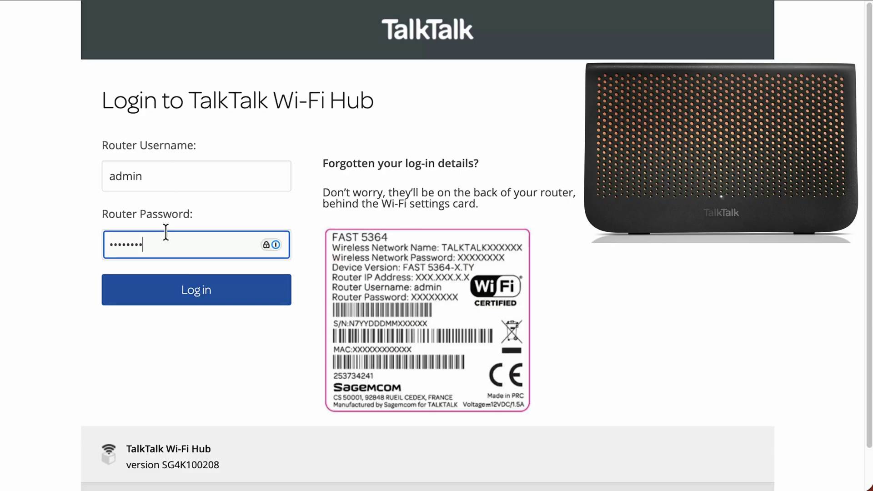
# Step: Log in to the router with the entered credentials and dismiss the offer to save the login
pyautogui.click(180, 292)
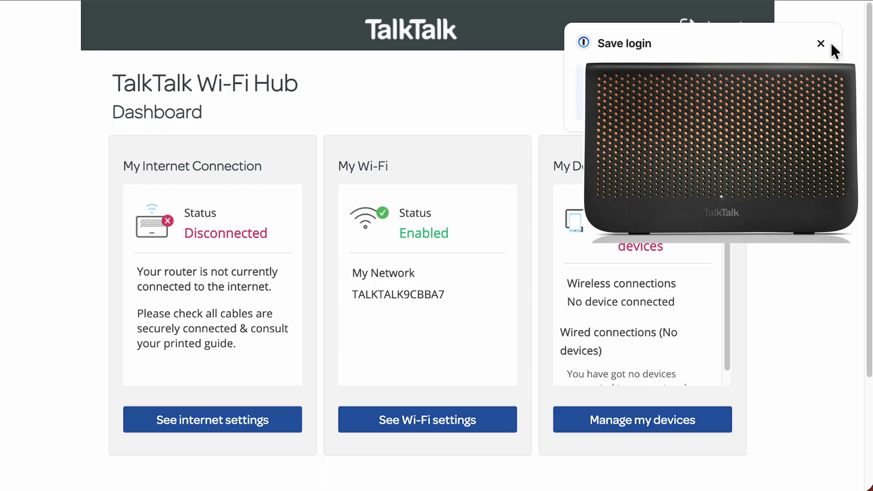
pyautogui.click(820, 43)
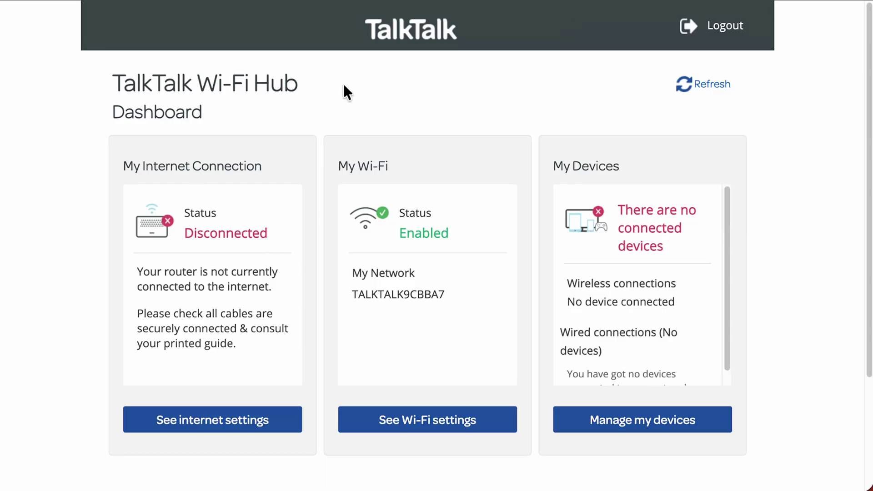
# Step: Examine the dashboard's internet, Wi-Fi and connected-device cards and the hub's firmware version
pyautogui.scroll(-2, 391, 297)
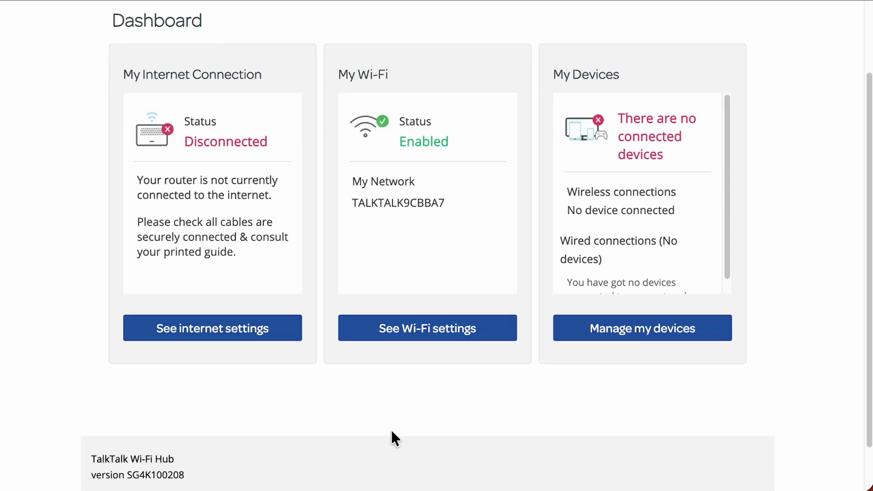
pyautogui.scroll(-1, 391, 430)
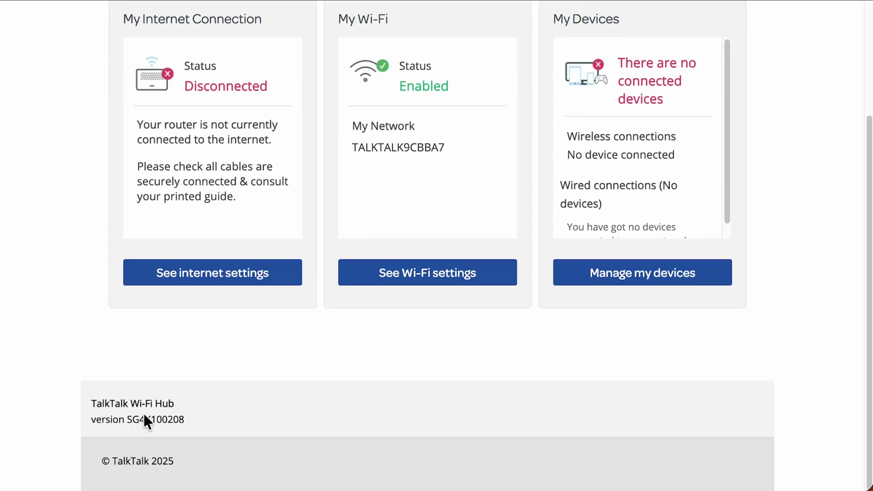
pyautogui.scroll(3, 342, 418)
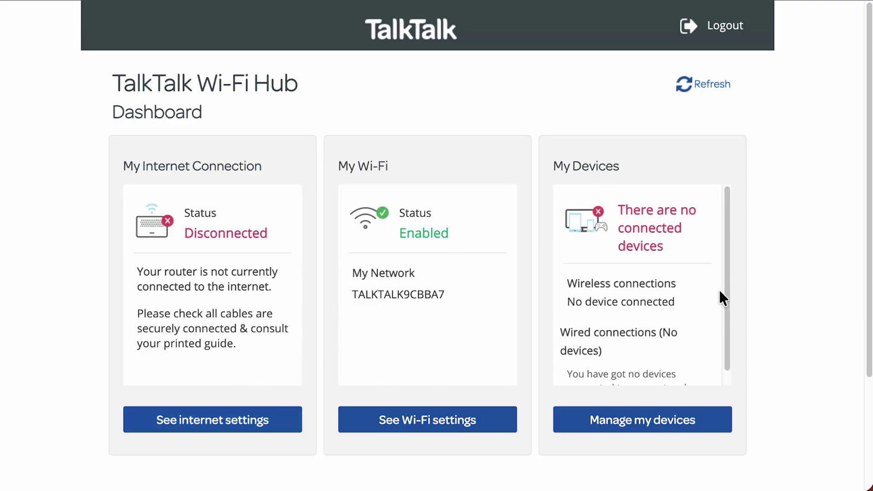
pyautogui.moveTo(726, 298); pyautogui.dragTo(732, 247)
pyautogui.scroll(-1, 319, 341)
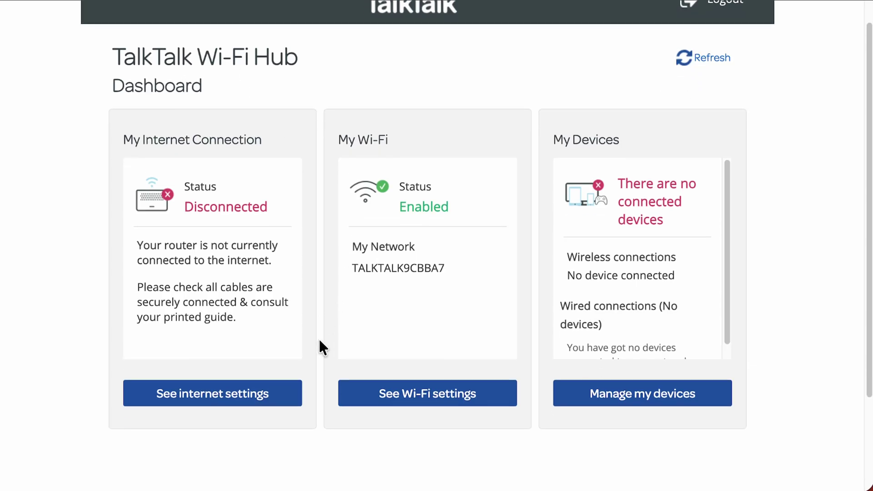
pyautogui.scroll(1, 320, 341)
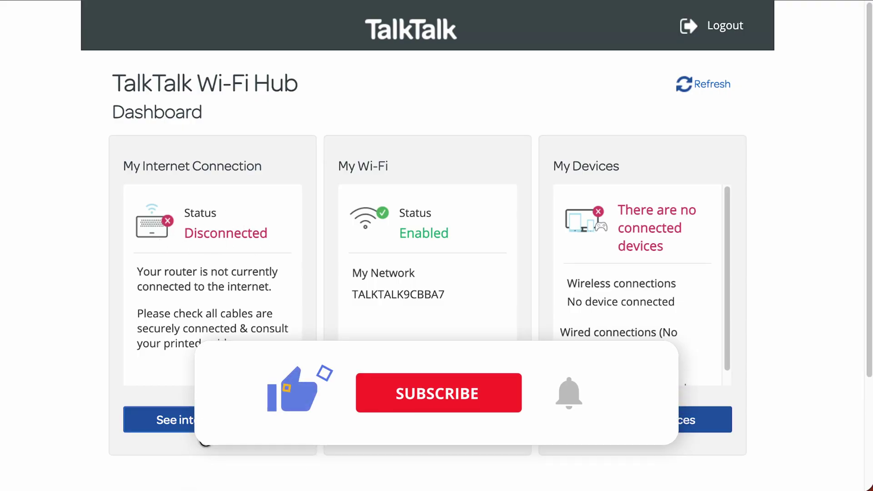
# Step: Open the internet connection settings and continue into the hub's advanced settings, accepting the warning
pyautogui.click(227, 419)
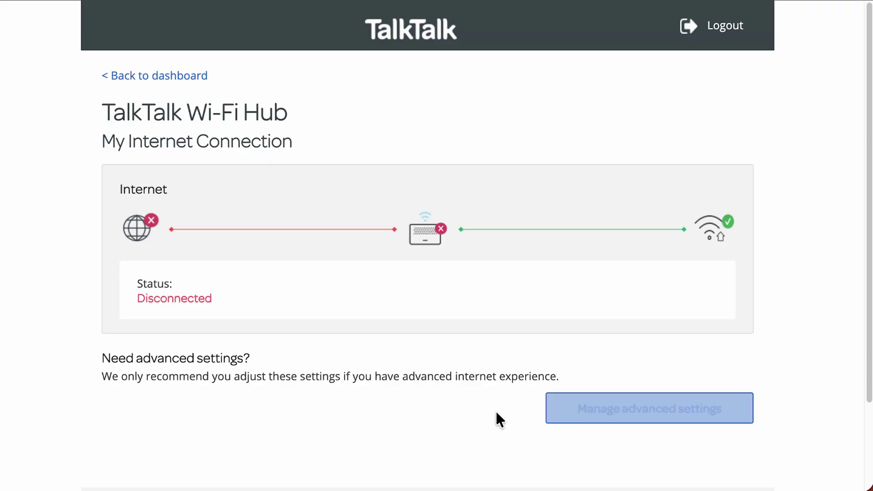
pyautogui.scroll(-1, 493, 413)
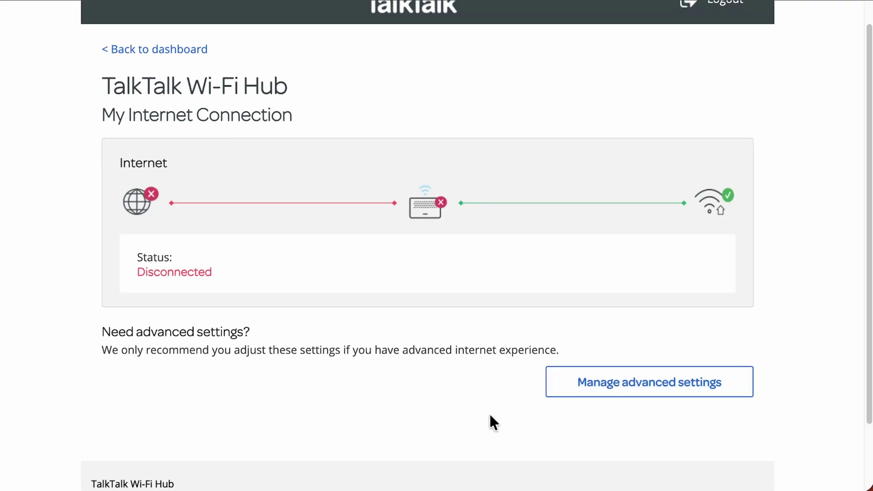
pyautogui.click(633, 387)
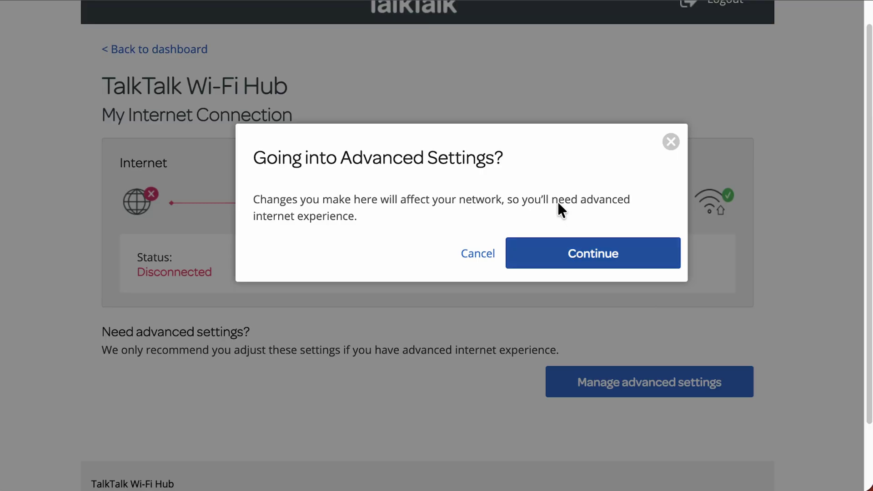
pyautogui.click(578, 257)
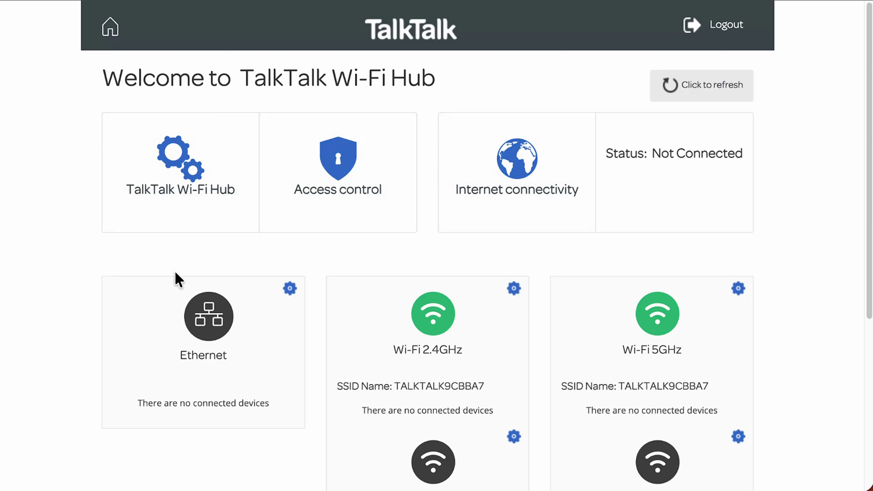
# Step: Examine the Ethernet, Wi-Fi 2.4GHz, Wi-Fi 5GHz and guest network cards and the internet connectivity status
pyautogui.moveTo(214, 386)
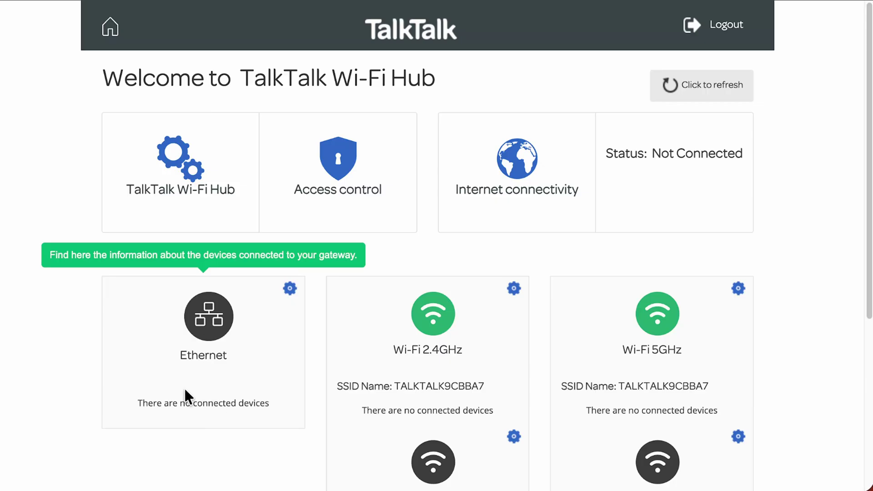
pyautogui.moveTo(451, 339)
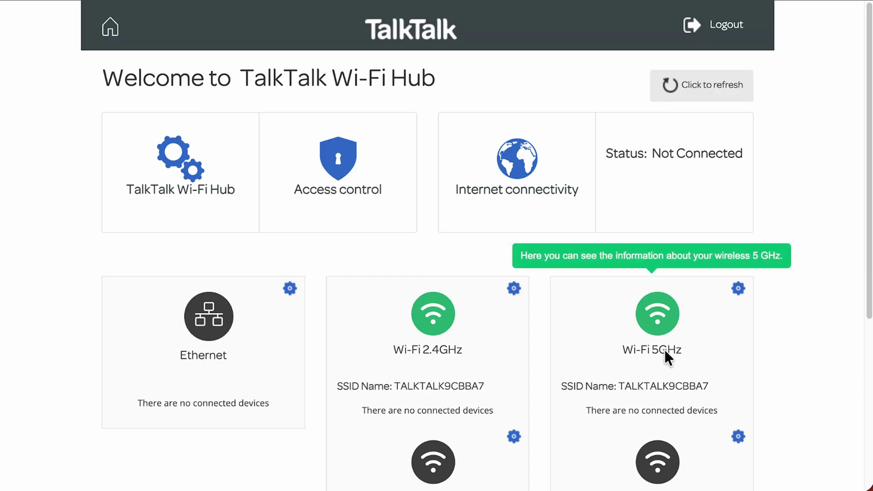
pyautogui.moveTo(422, 345)
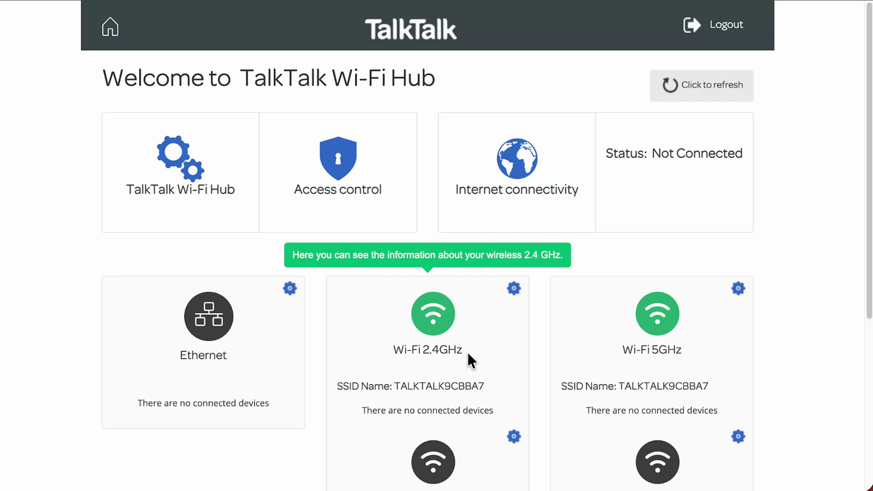
pyautogui.moveTo(690, 342)
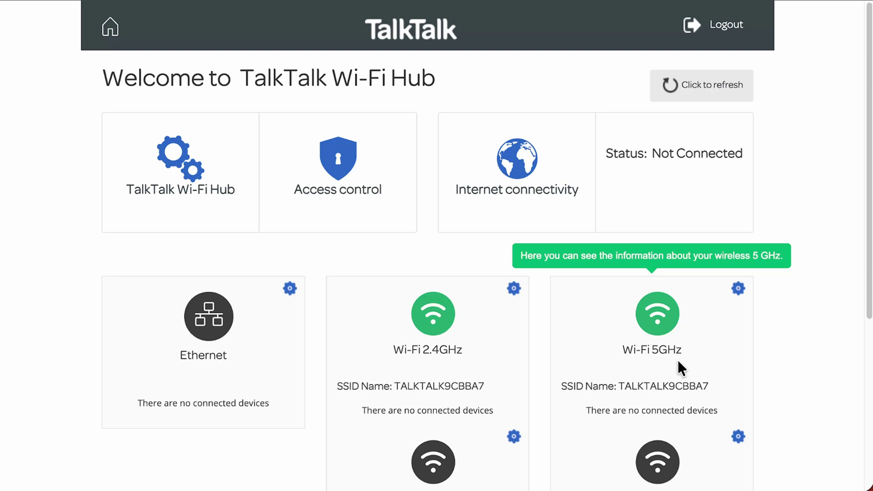
pyautogui.scroll(-2, 677, 359)
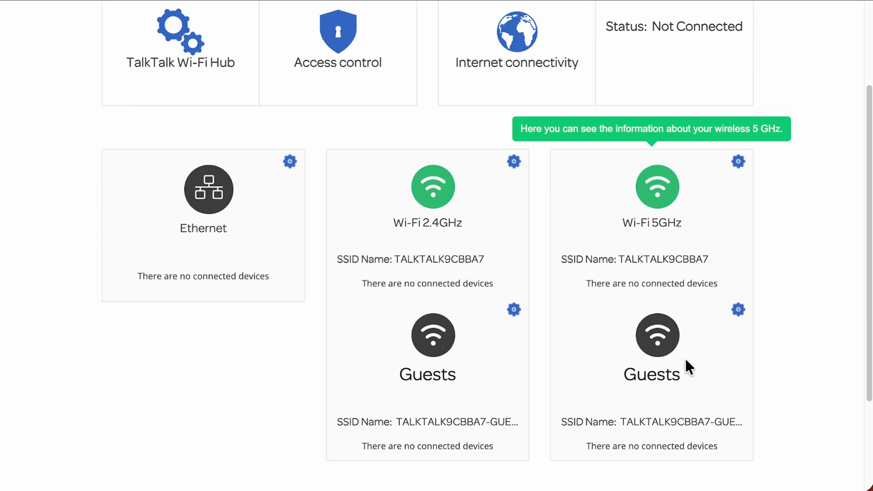
pyautogui.moveTo(426, 315)
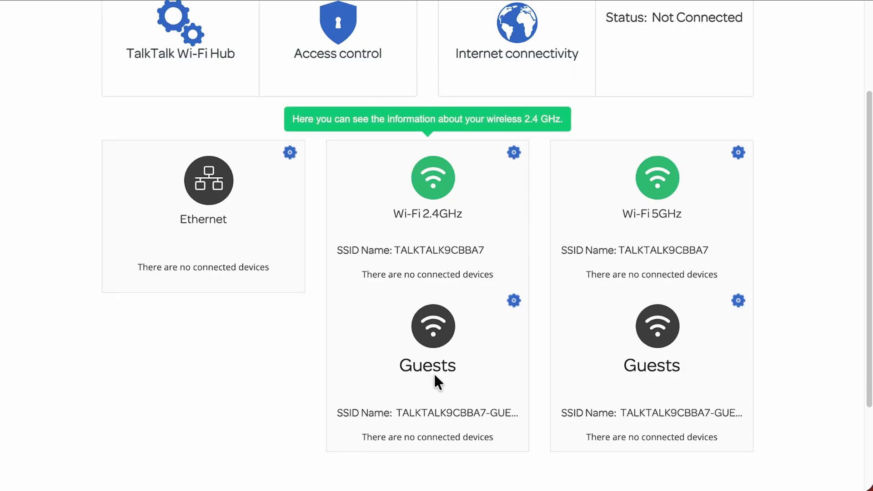
pyautogui.moveTo(650, 353)
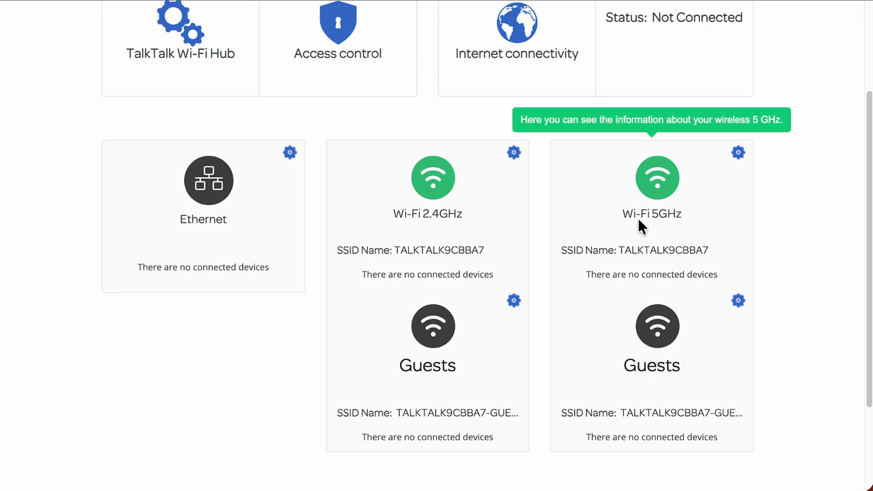
pyautogui.moveTo(400, 223)
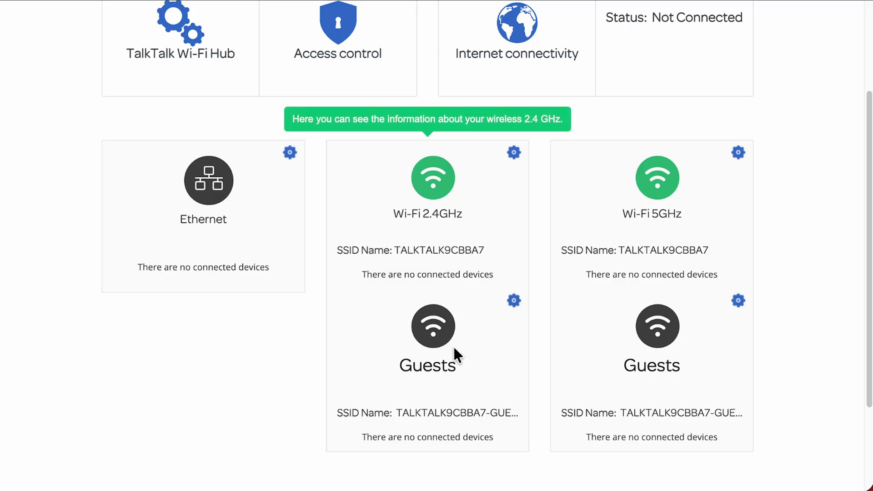
pyautogui.scroll(3, 444, 356)
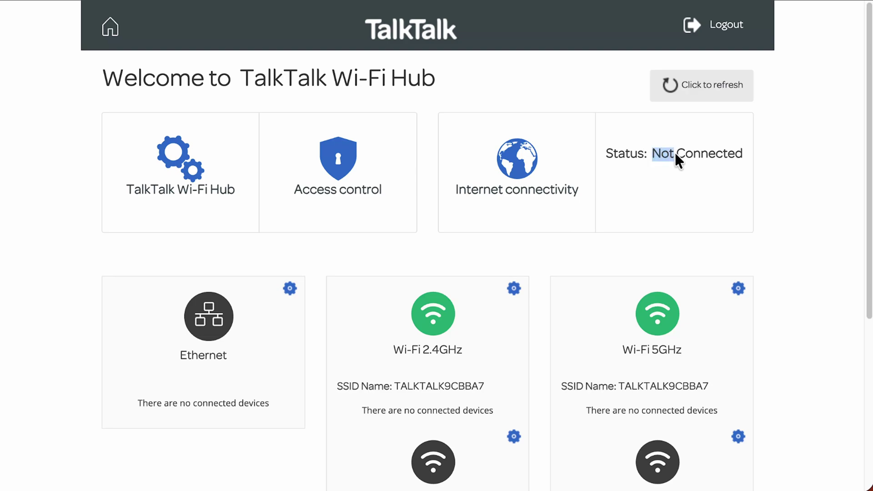
pyautogui.click(659, 153)
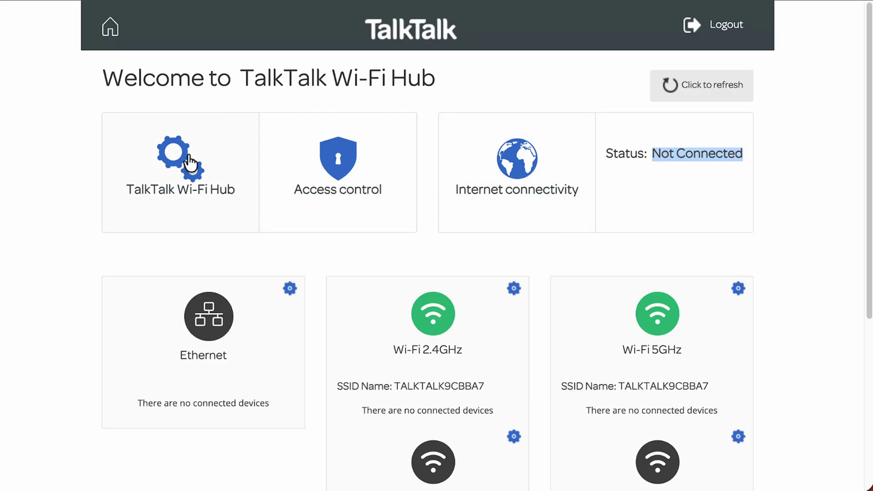
# Step: Open the Ethernet settings, expand Port 1 to read its packet and error statistics, and collapse it again
pyautogui.click(289, 289)
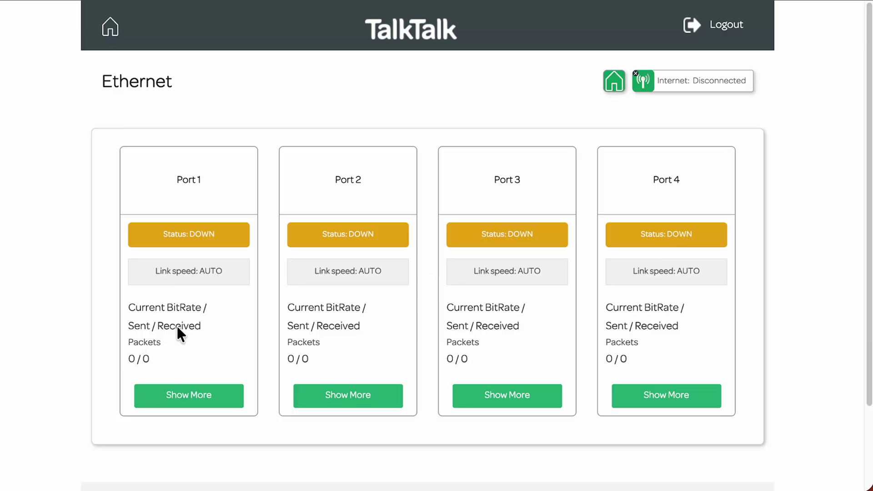
pyautogui.click(187, 396)
pyautogui.scroll(-3, 214, 390)
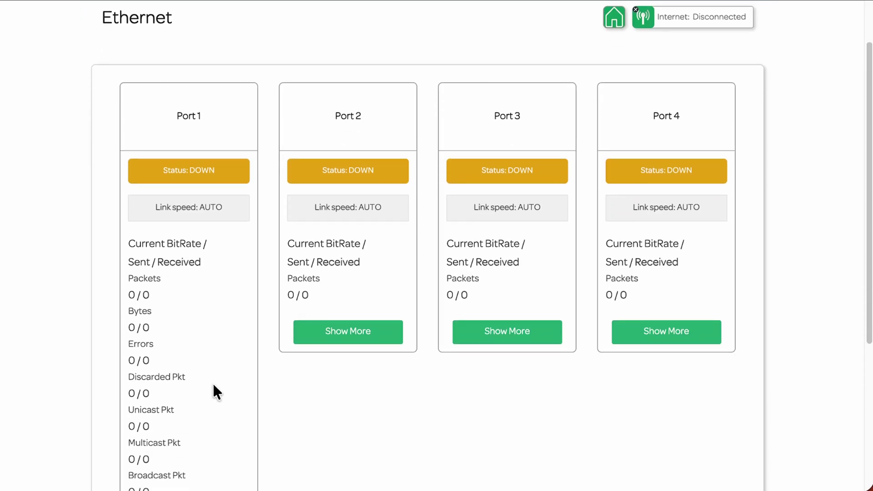
pyautogui.scroll(-3, 212, 382)
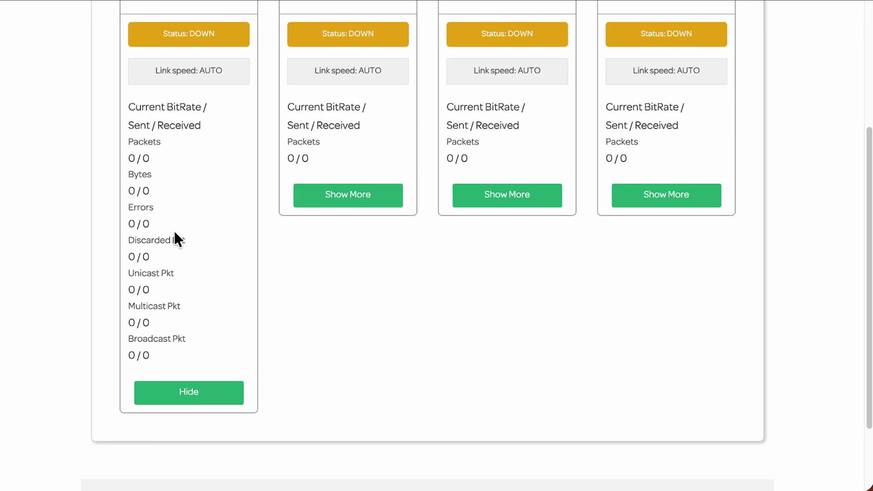
pyautogui.click(204, 391)
pyautogui.scroll(2, 229, 308)
pyautogui.scroll(2, 228, 310)
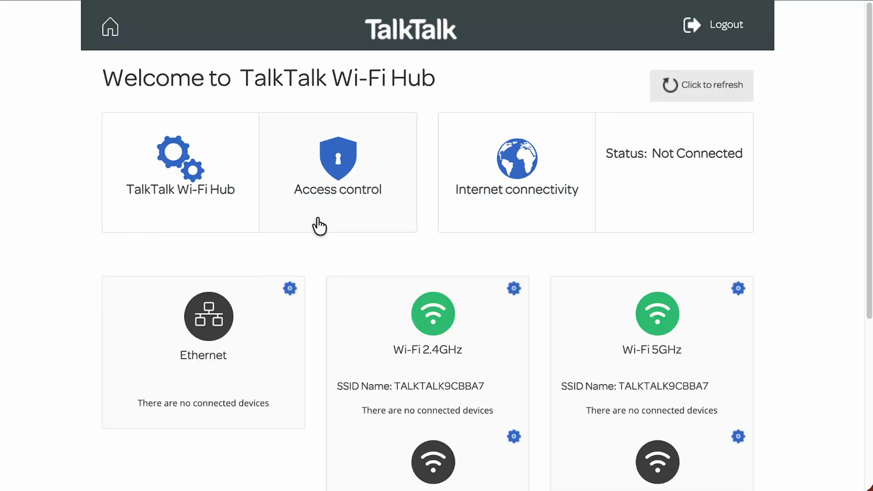
# Step: Open the settings of the main Wi-Fi 2.4GHz network from the advanced settings overview
pyautogui.scroll(-1, 513, 290)
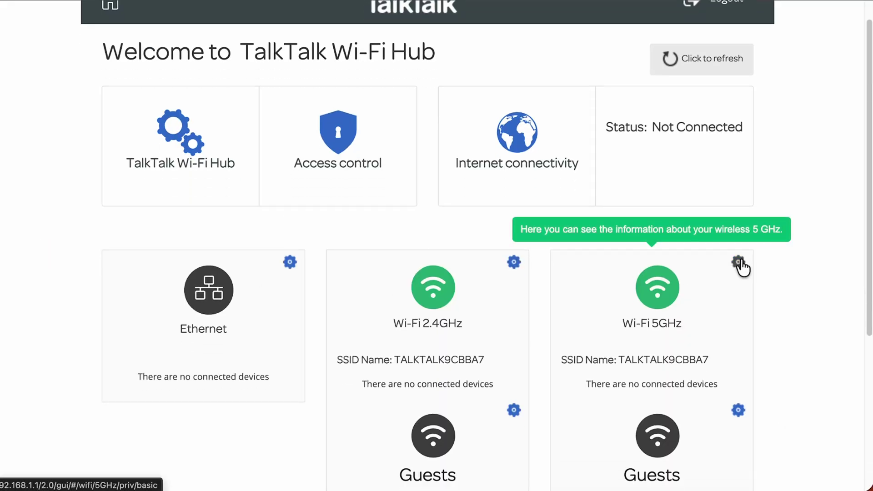
pyautogui.scroll(-2, 542, 345)
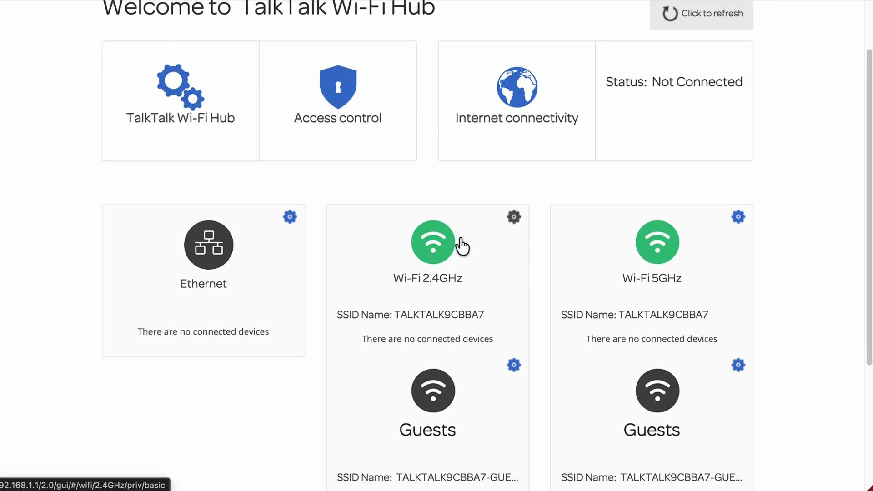
pyautogui.click(505, 202)
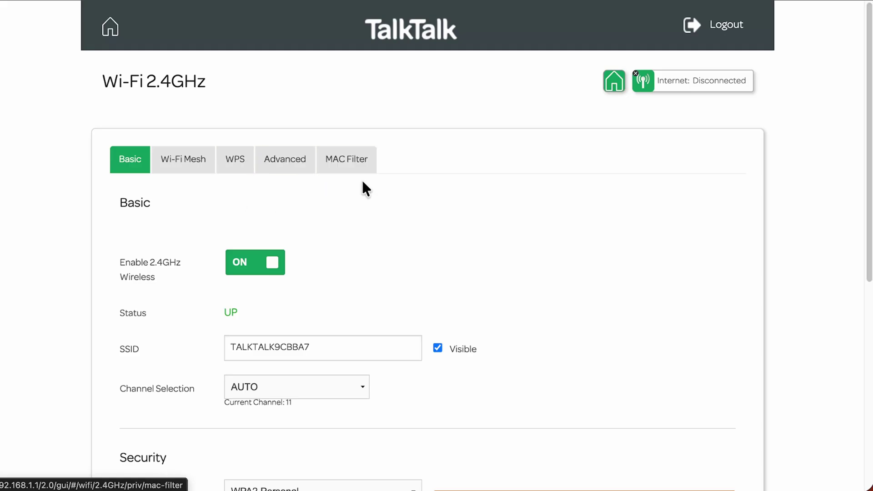
# Step: Review the basic and security settings of the 2.4GHz network, including SSID, channel selection, security mode and password fields
pyautogui.scroll(-3, 418, 274)
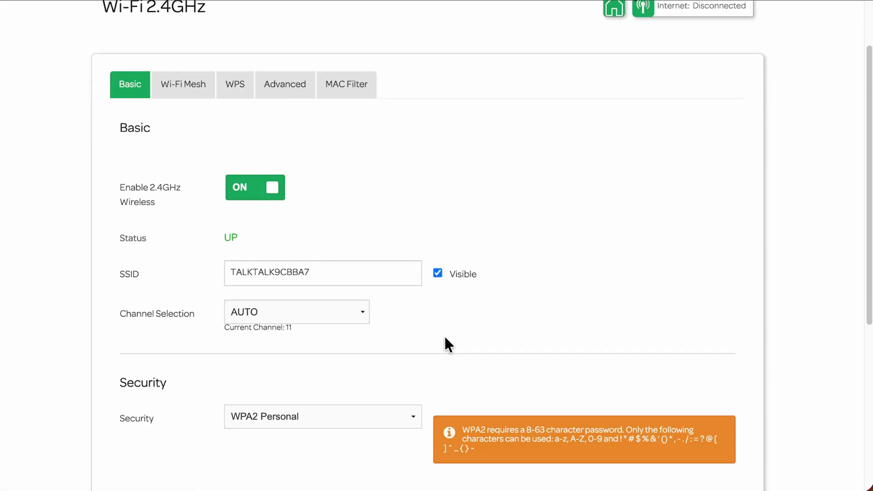
pyautogui.scroll(-2, 425, 343)
pyautogui.scroll(-3, 448, 339)
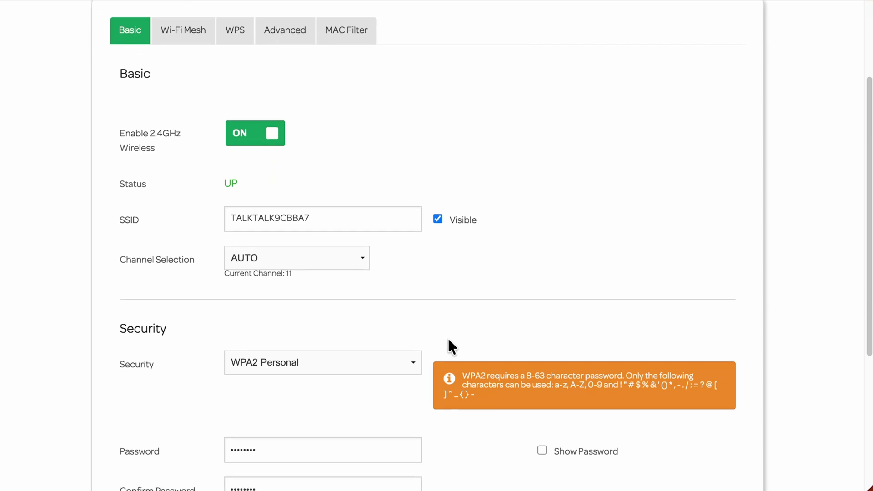
pyautogui.scroll(2, 432, 384)
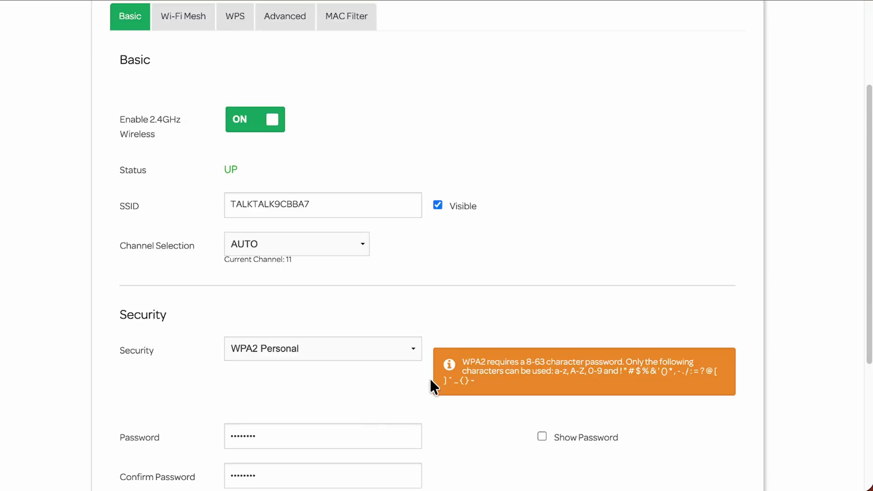
pyautogui.scroll(-1, 432, 316)
pyautogui.scroll(2, 432, 314)
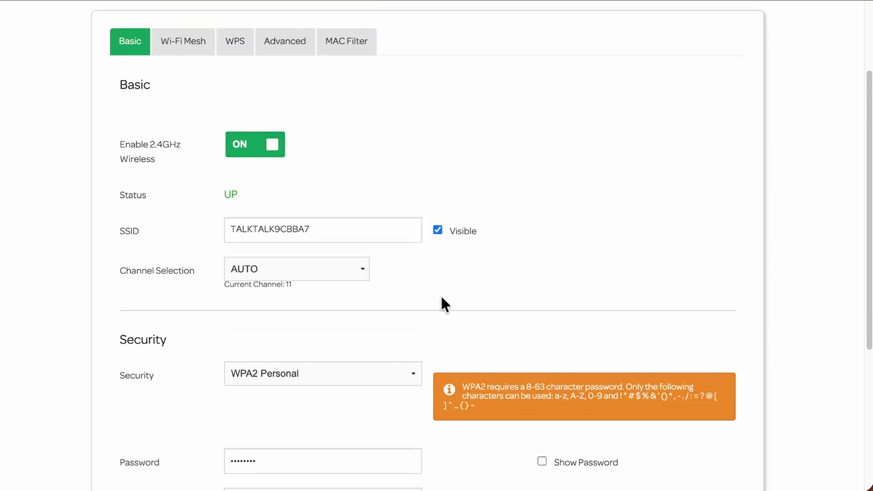
pyautogui.scroll(1, 455, 218)
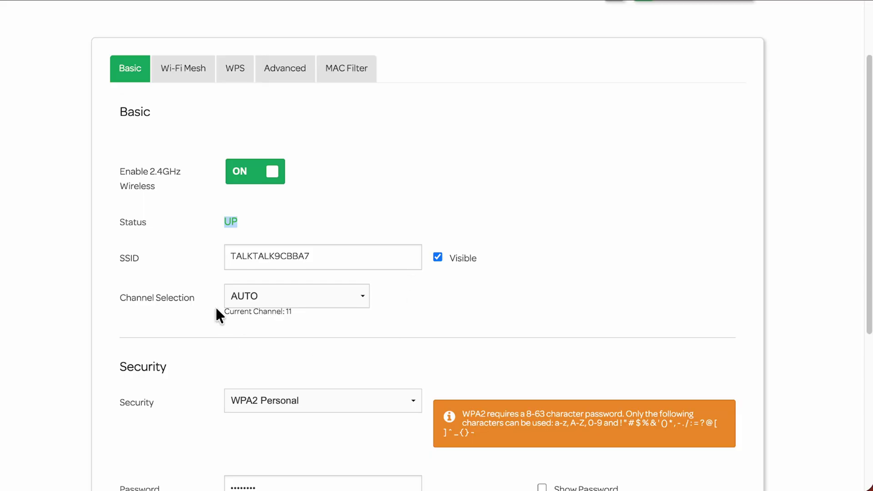
# Step: Examine the channel options available for the 2.4GHz network and the current channel, without selecting a different channel
pyautogui.click(351, 298)
pyautogui.click(433, 293)
pyautogui.moveTo(263, 311); pyautogui.dragTo(288, 311)
pyautogui.click(319, 296)
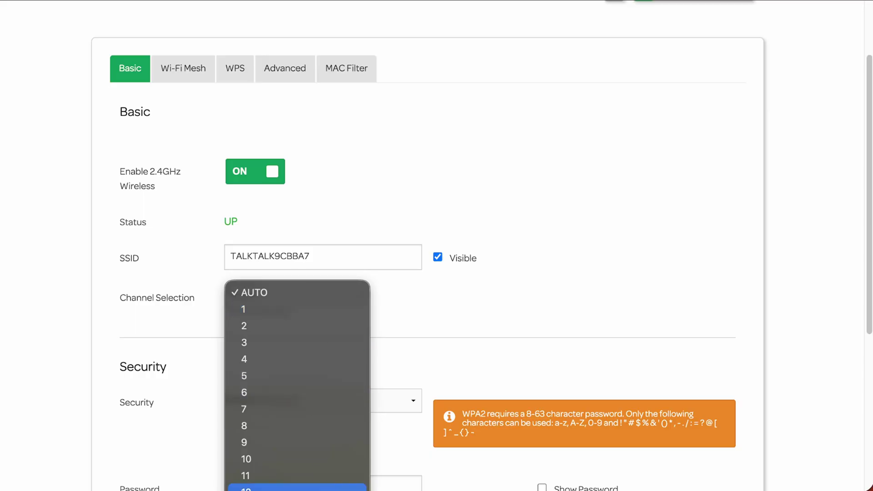
pyautogui.click(491, 320)
pyautogui.click(289, 300)
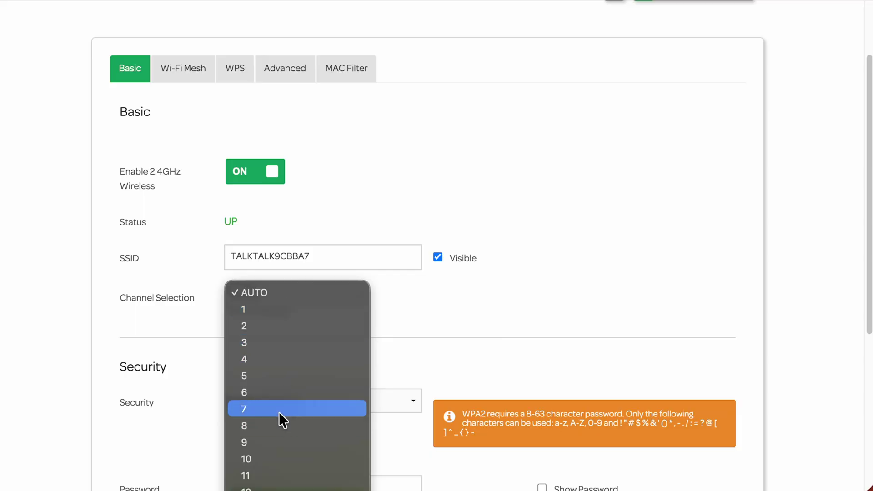
pyautogui.click(472, 317)
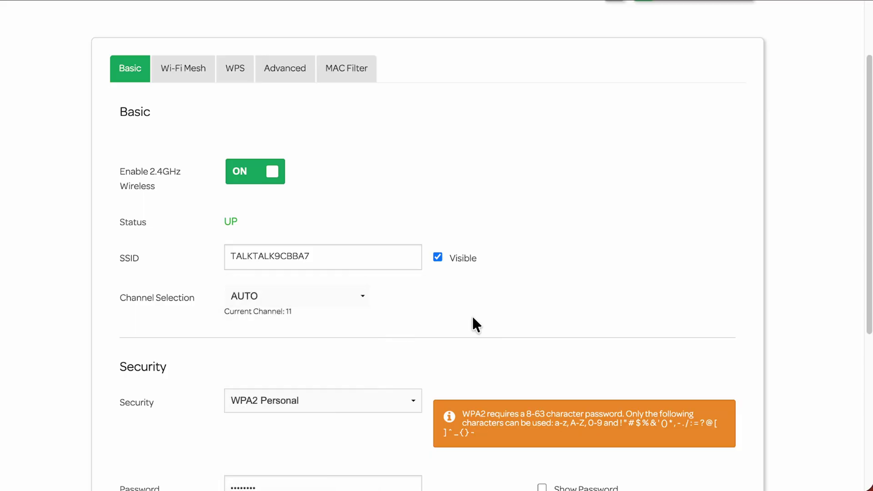
# Step: Review the security modes offered for the 2.4GHz network and the password fields, without choosing another mode
pyautogui.scroll(-2, 441, 339)
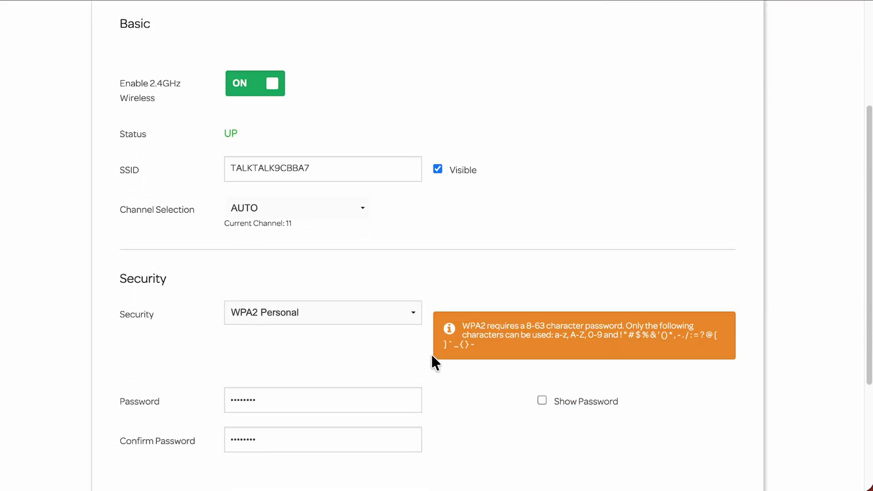
pyautogui.click(405, 321)
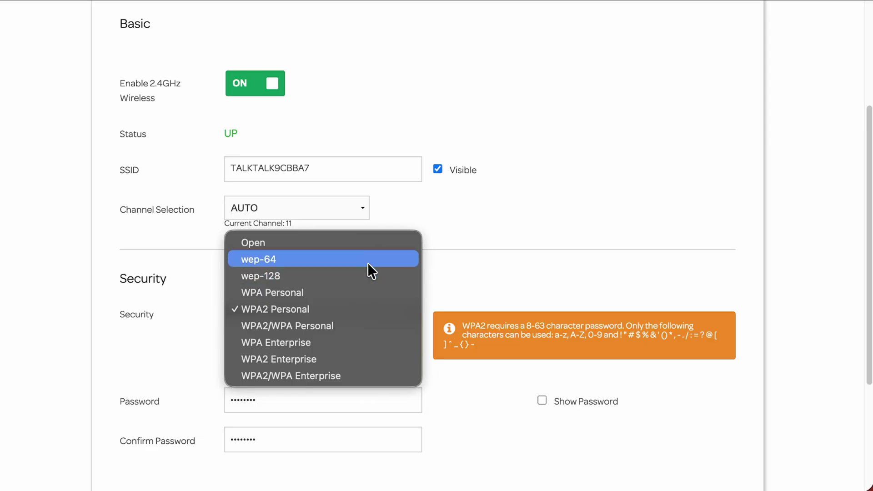
pyautogui.click(434, 290)
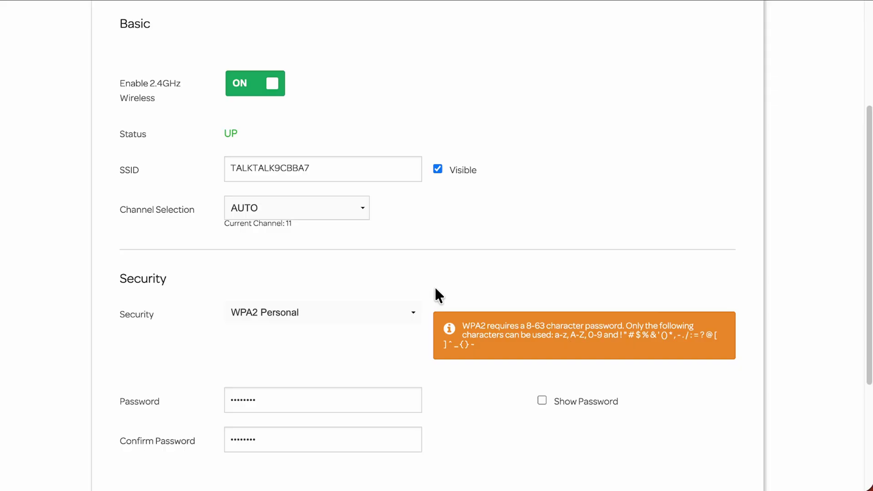
pyautogui.scroll(-1, 437, 293)
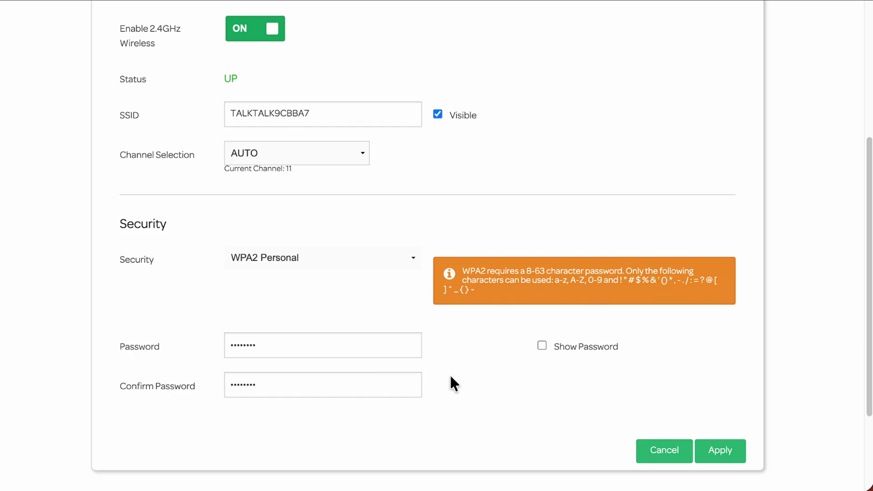
# Step: Review the 2.4GHz Wi-Fi Mesh settings: the overview, Bandsteering & Roaming, and the Extenders details
pyautogui.scroll(5, 457, 379)
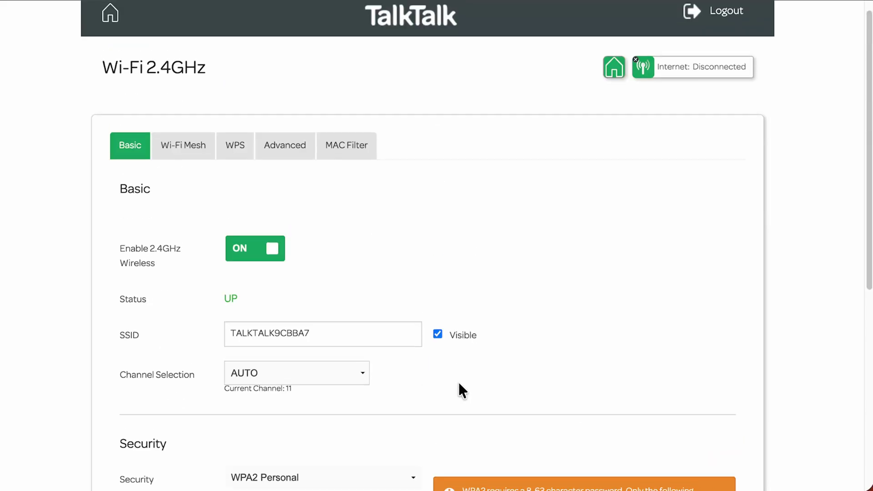
pyautogui.click(196, 151)
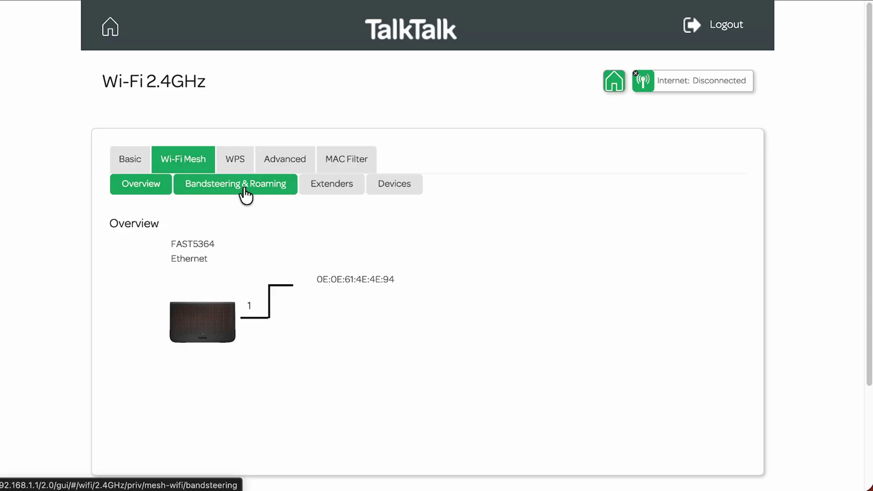
pyautogui.click(246, 194)
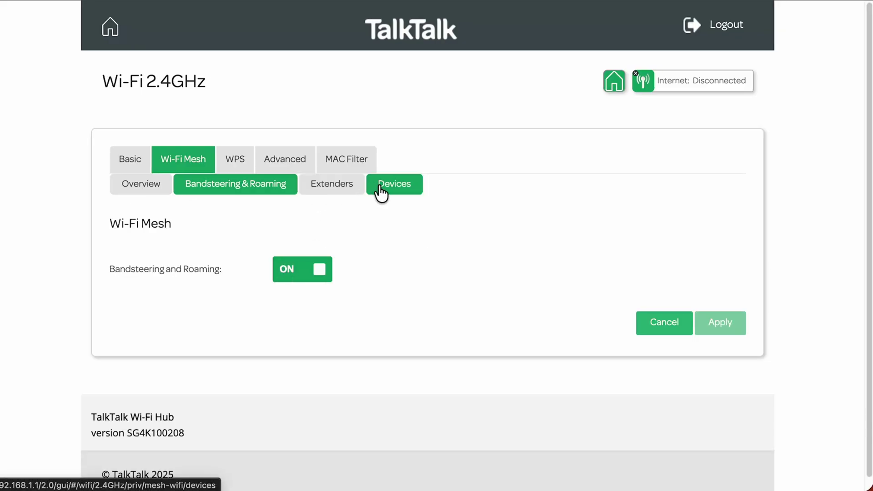
pyautogui.click(333, 197)
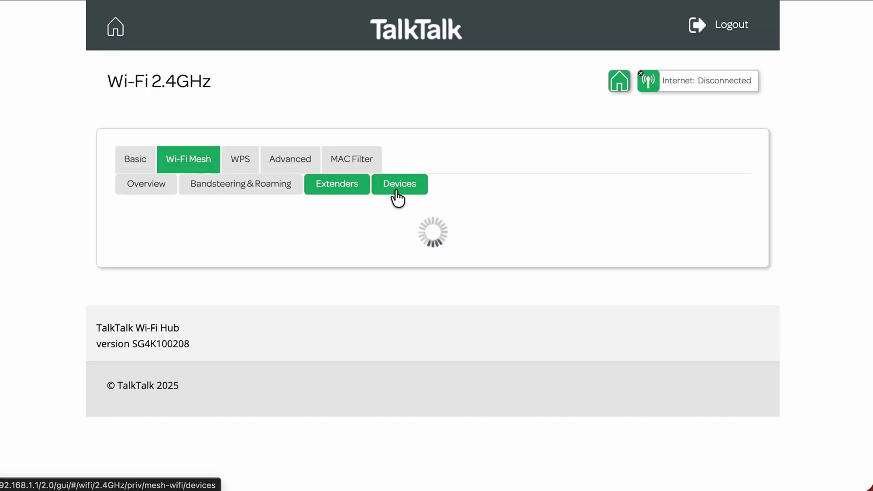
pyautogui.scroll(-5, 418, 346)
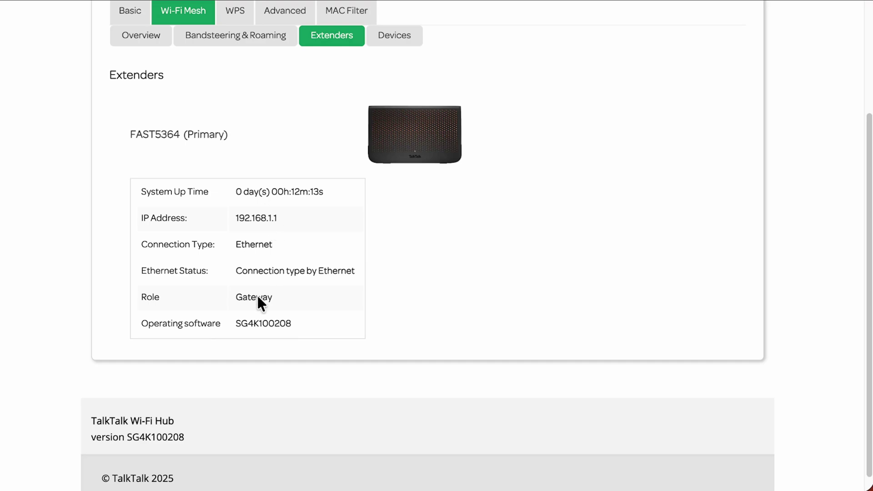
pyautogui.scroll(5, 262, 318)
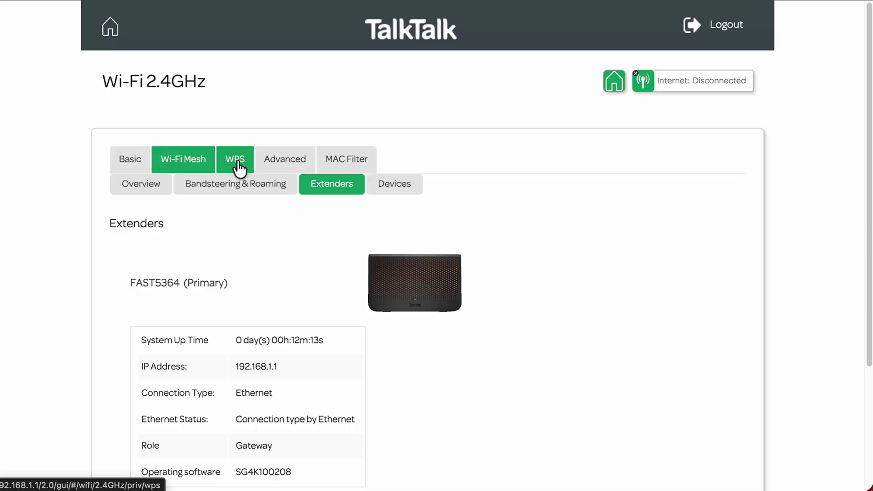
# Step: Open the 2.4GHz WPS settings and read the enable option and push-button connection instructions
pyautogui.click(238, 169)
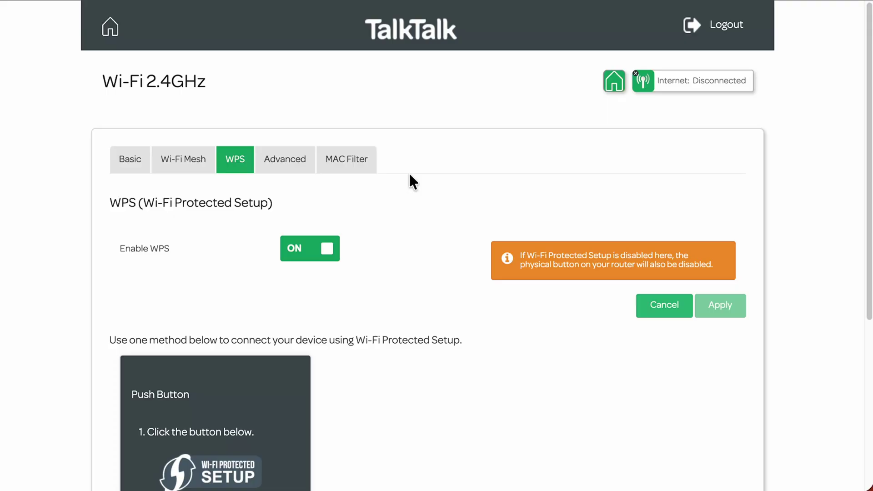
pyautogui.scroll(-2, 410, 245)
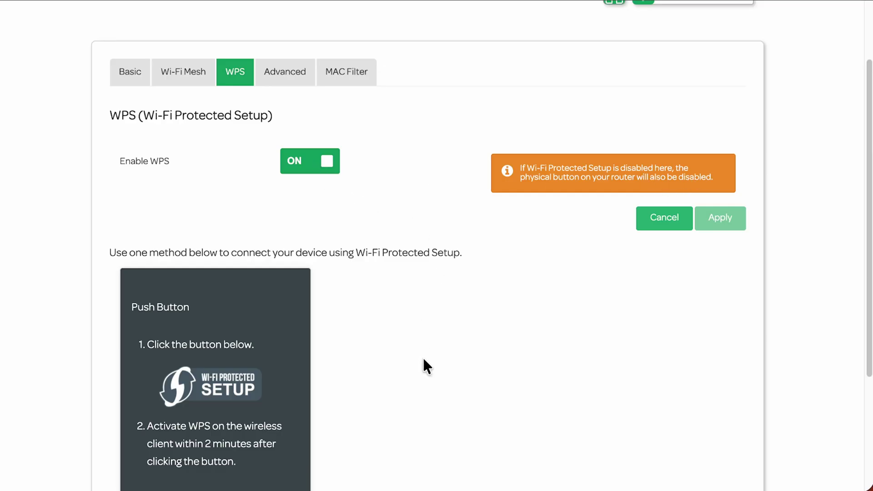
pyautogui.scroll(-2, 423, 359)
pyautogui.scroll(1, 423, 359)
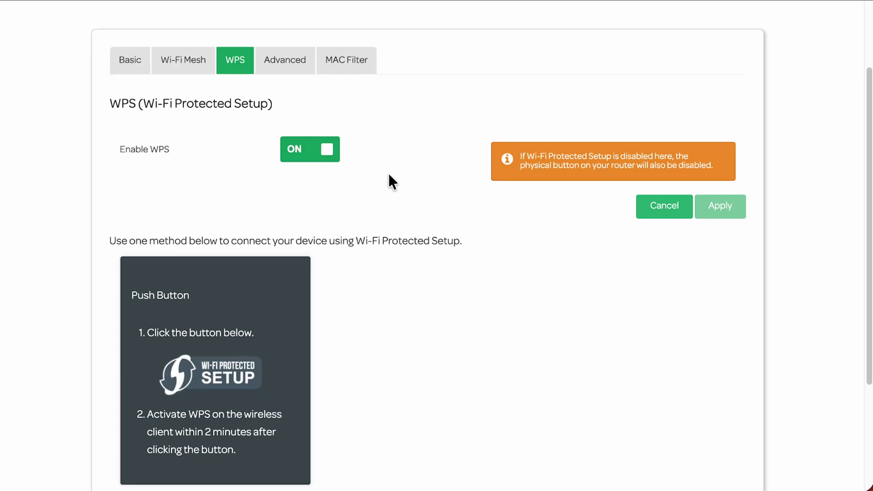
# Step: Open the 2.4GHz advanced configuration and examine the Wireless Mode and Bandwidth options without selecting different values
pyautogui.scroll(1, 389, 167)
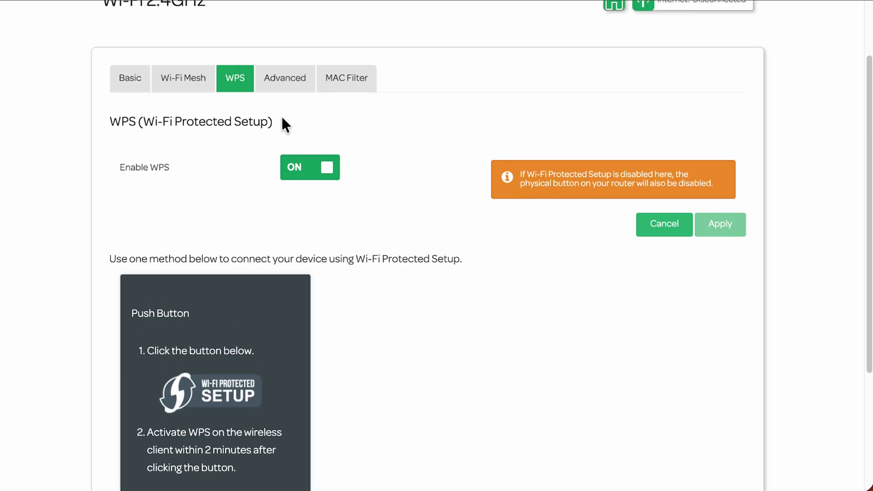
pyautogui.scroll(1, 279, 123)
pyautogui.scroll(3, 282, 129)
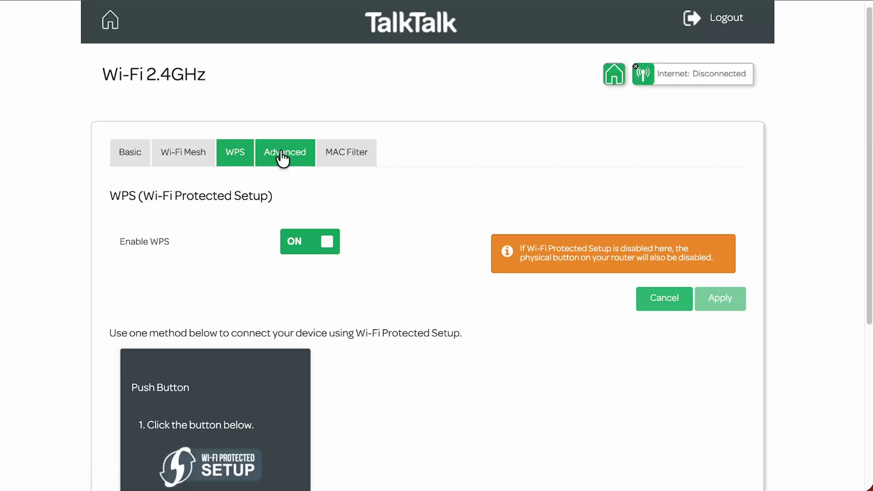
pyautogui.click(309, 160)
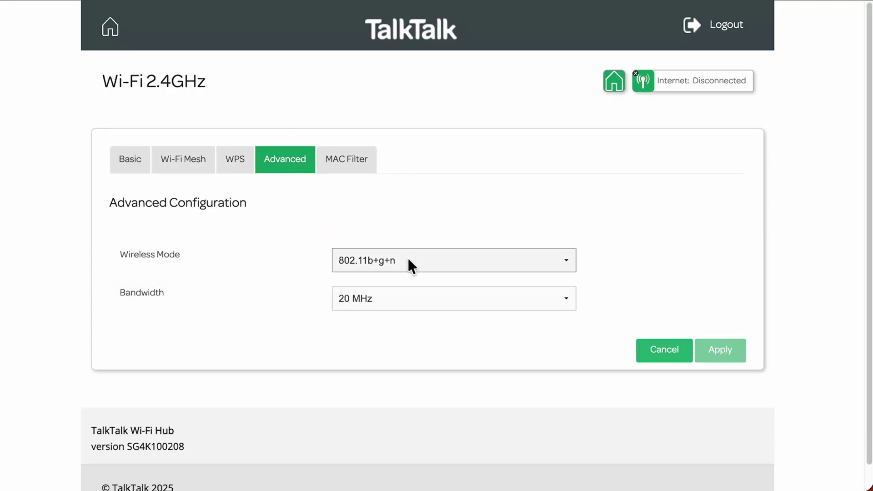
pyautogui.click(560, 265)
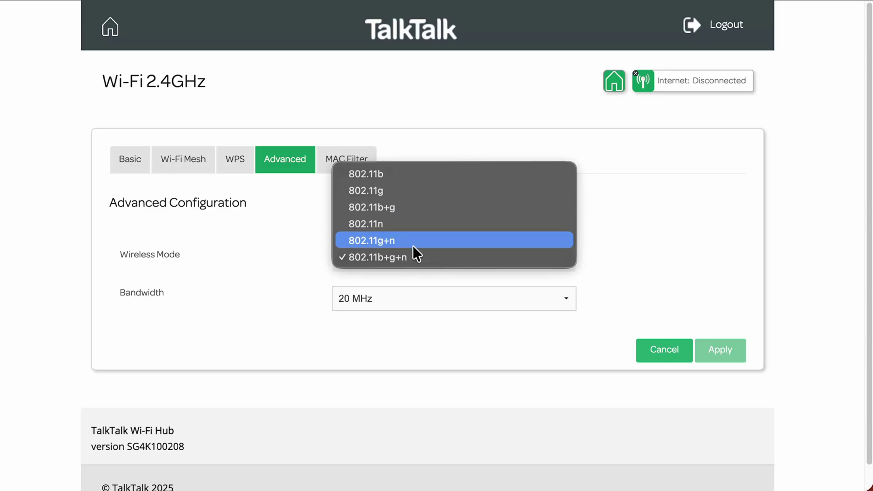
pyautogui.click(636, 260)
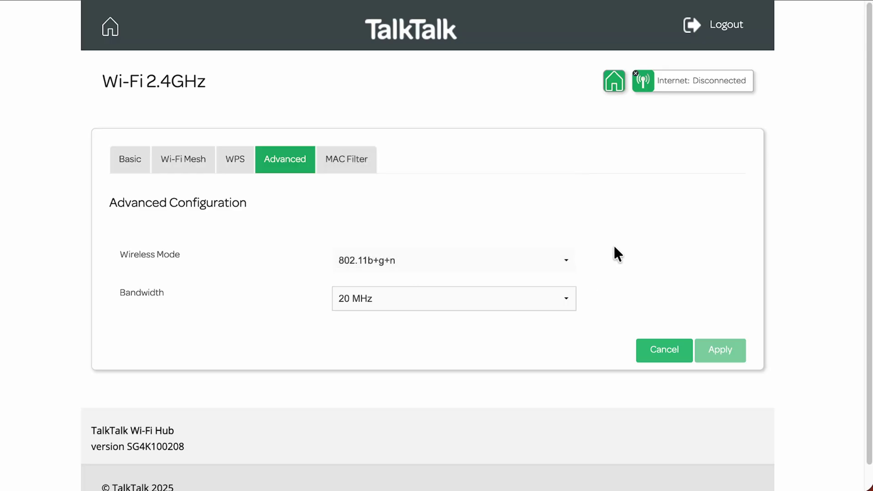
pyautogui.click(450, 301)
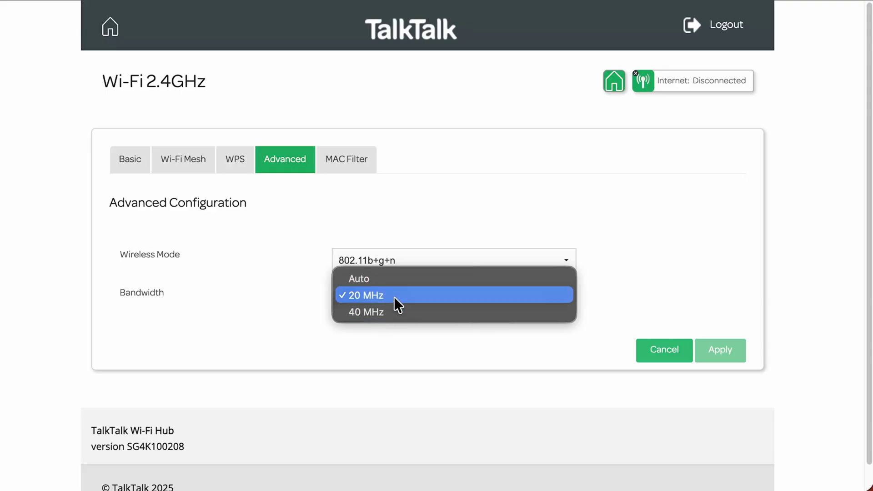
pyautogui.click(384, 335)
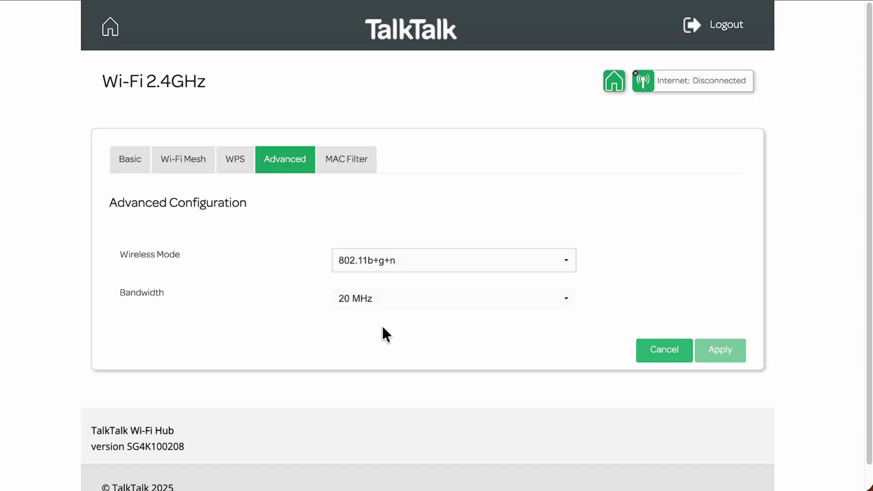
# Step: In the 2.4GHz MAC filter settings, choose the Allow filtering mode and view the device entry fields and Wi-Fi Control List without applying
pyautogui.click(354, 171)
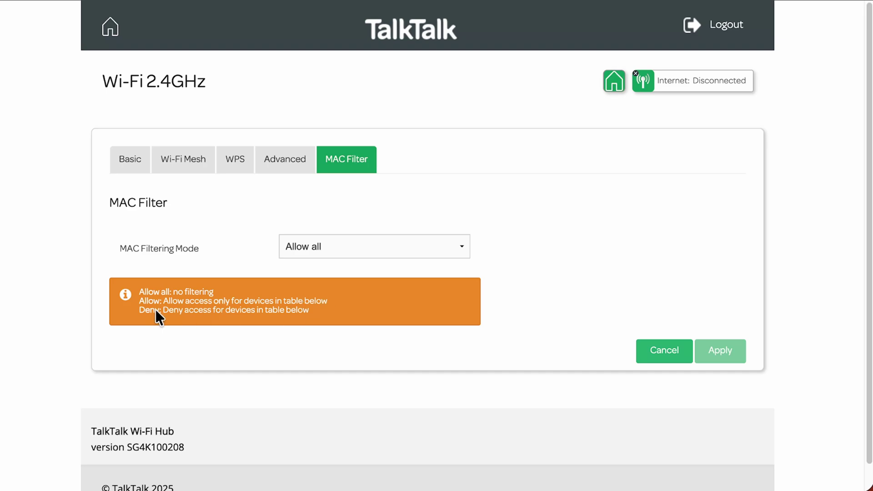
pyautogui.click(342, 242)
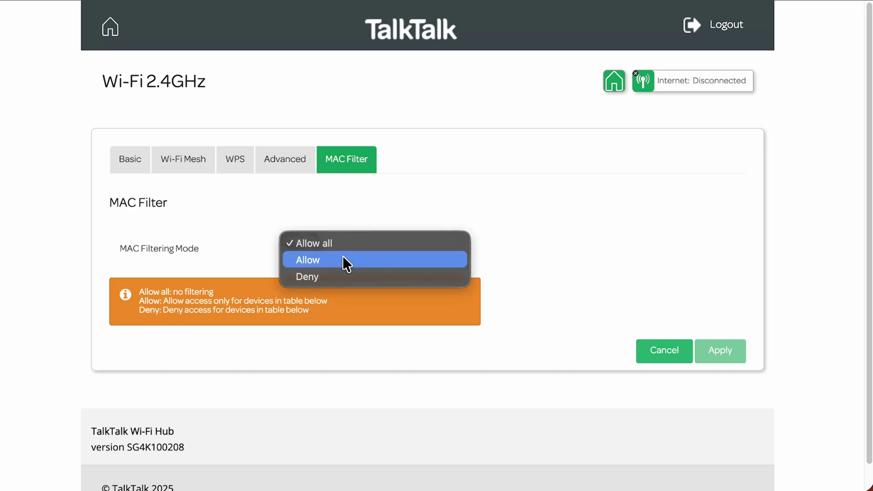
pyautogui.click(342, 257)
pyautogui.scroll(-2, 233, 414)
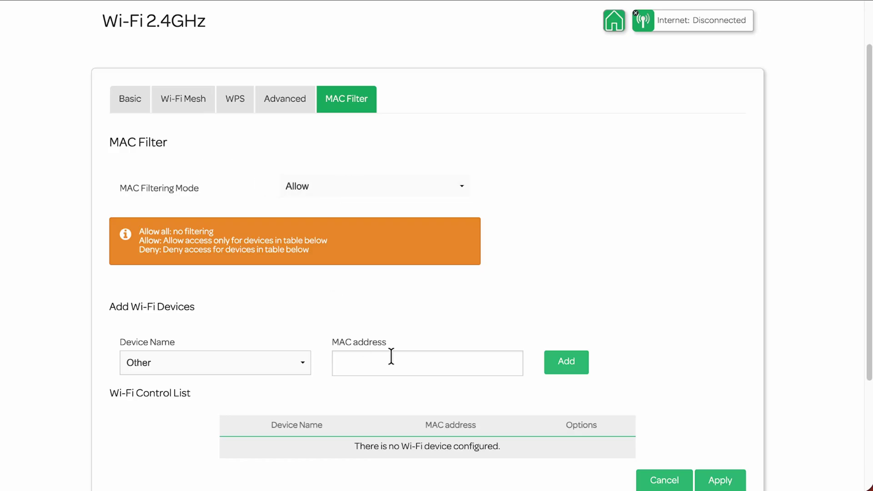
pyautogui.scroll(2, 428, 337)
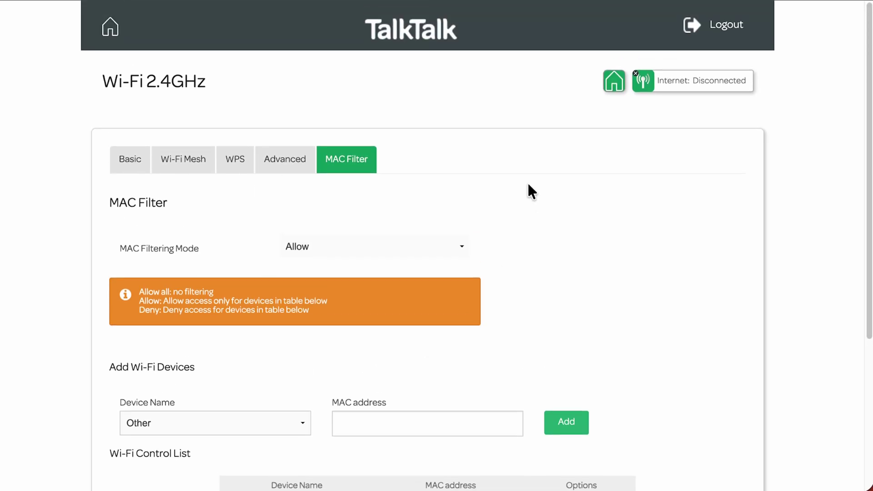
# Step: Return to the hub's overview and open the settings of the main Wi-Fi 5GHz network
pyautogui.click(614, 83)
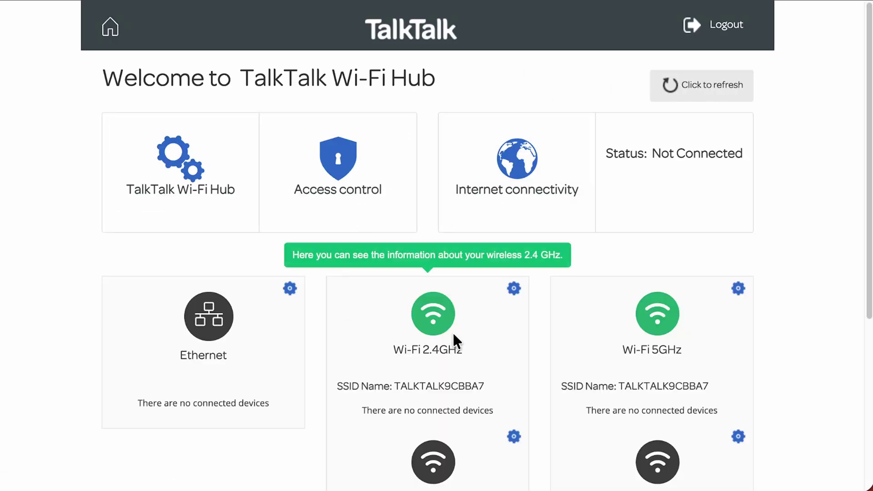
pyautogui.scroll(-2, 468, 339)
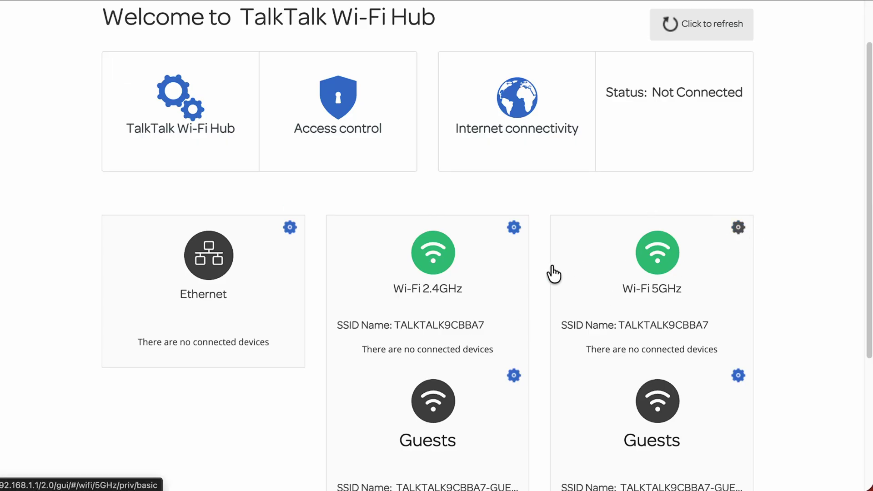
pyautogui.click(541, 257)
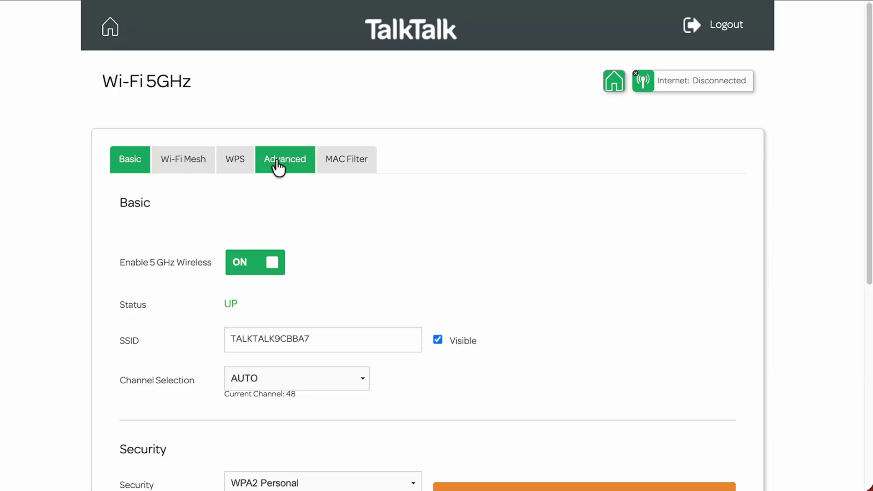
# Step: Review the 5GHz network's channel options, security modes and password fields, leaving AUTO and WPA2 Personal selected
pyautogui.click(362, 387)
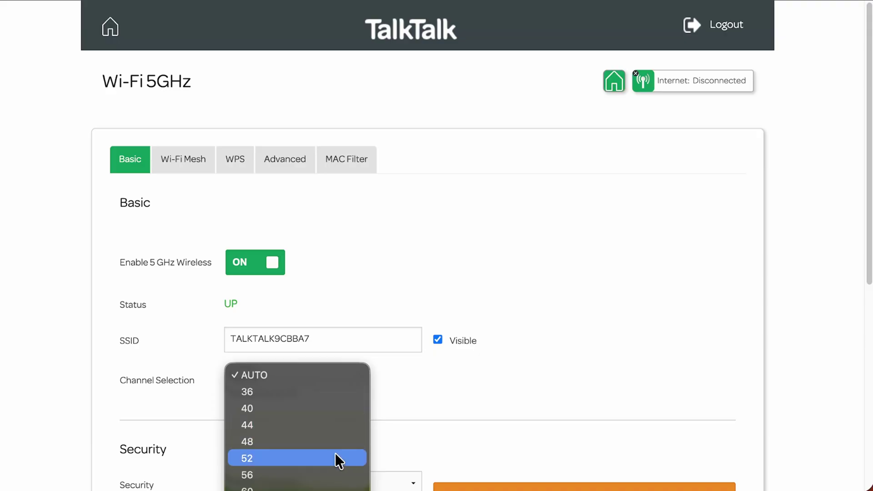
pyautogui.click(506, 374)
pyautogui.scroll(-4, 504, 377)
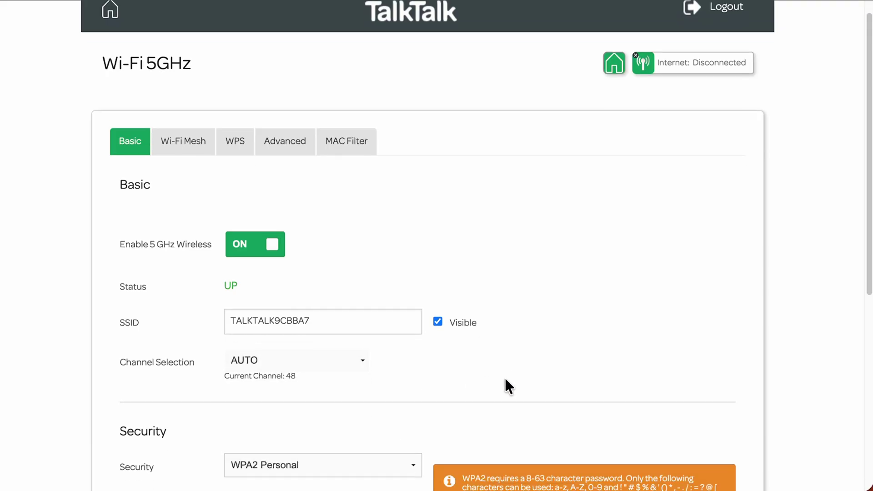
pyautogui.click(395, 304)
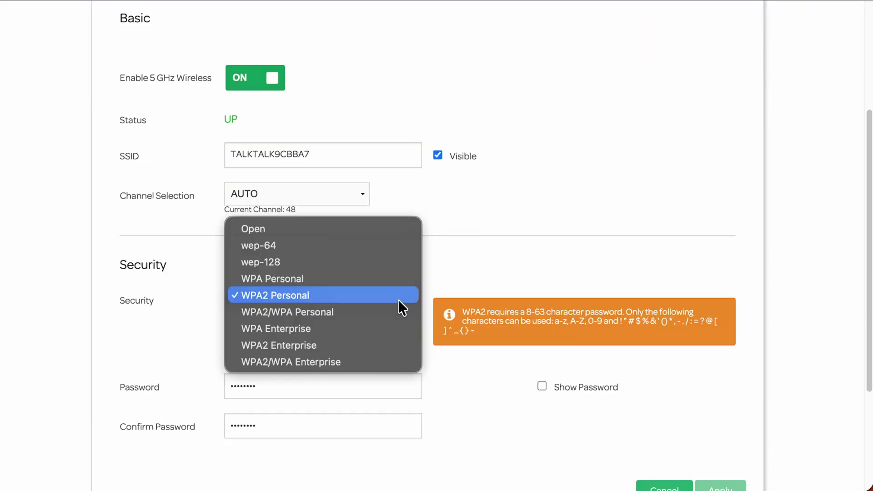
pyautogui.click(398, 299)
pyautogui.scroll(-1, 500, 440)
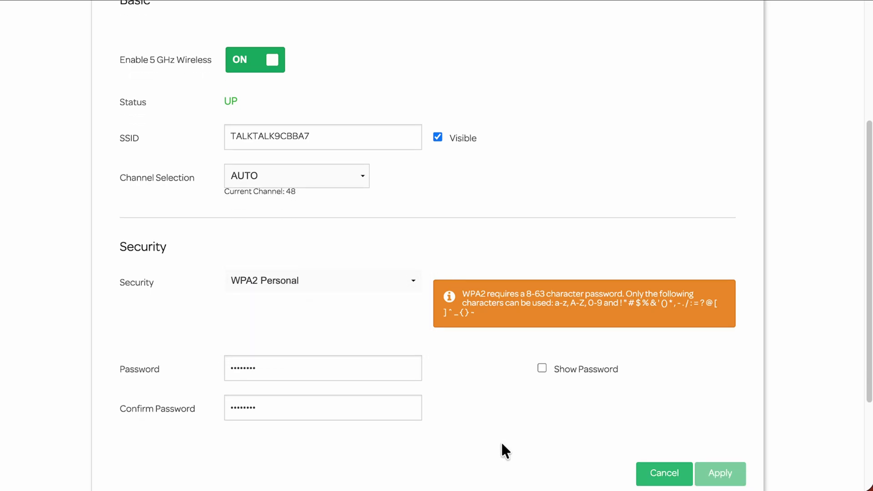
pyautogui.scroll(3, 500, 443)
pyautogui.scroll(2, 500, 443)
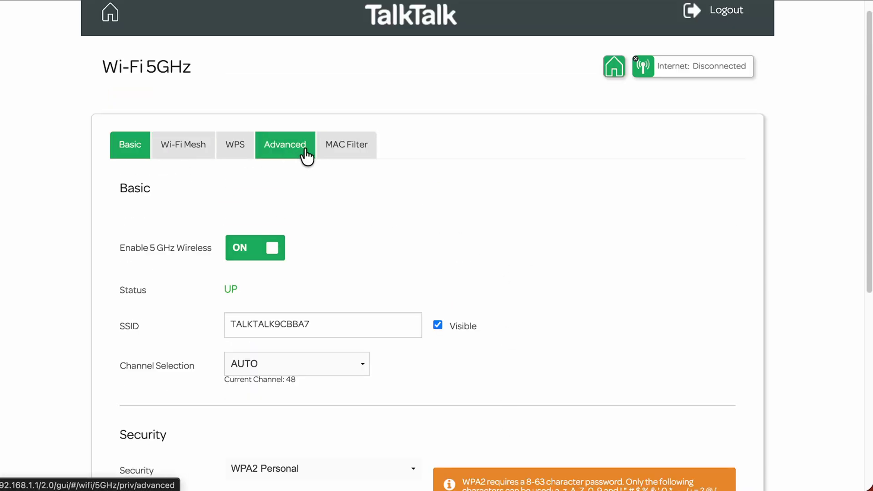
# Step: Return to the hub's overview and open the settings of the Wi-Fi 2.4GHz guest network
pyautogui.click(614, 68)
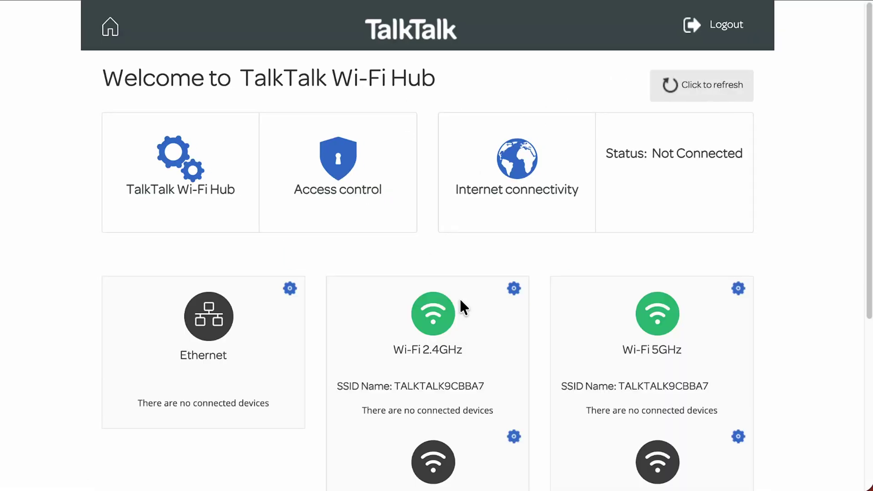
pyautogui.scroll(-5, 463, 306)
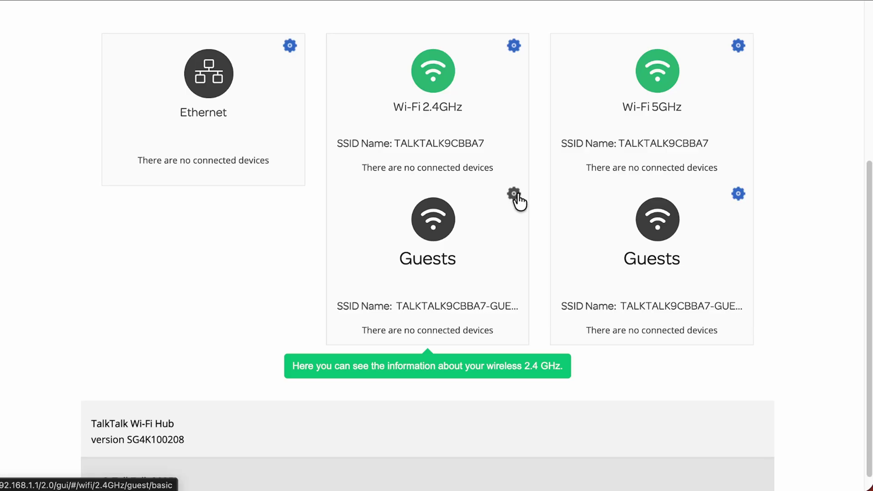
pyautogui.click(377, 258)
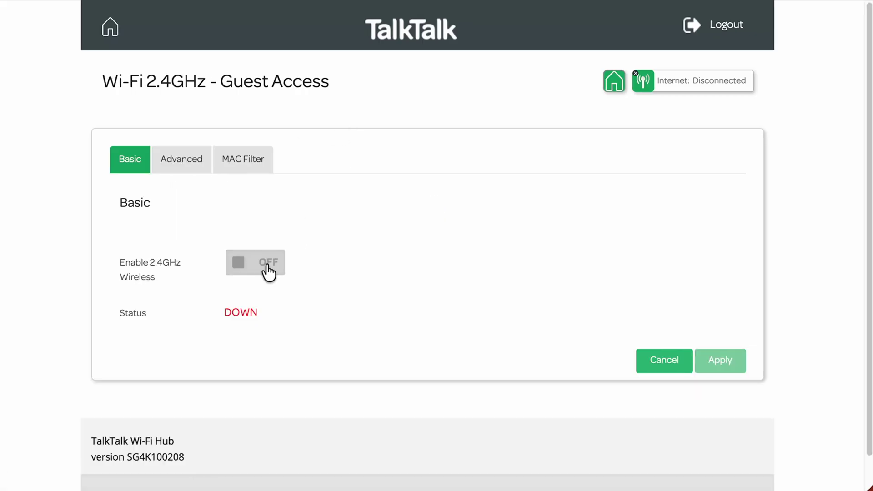
# Step: View the 2.4GHz guest network's advanced configuration and MAC filter settings without changes, and return to the hub's overview
pyautogui.click(186, 164)
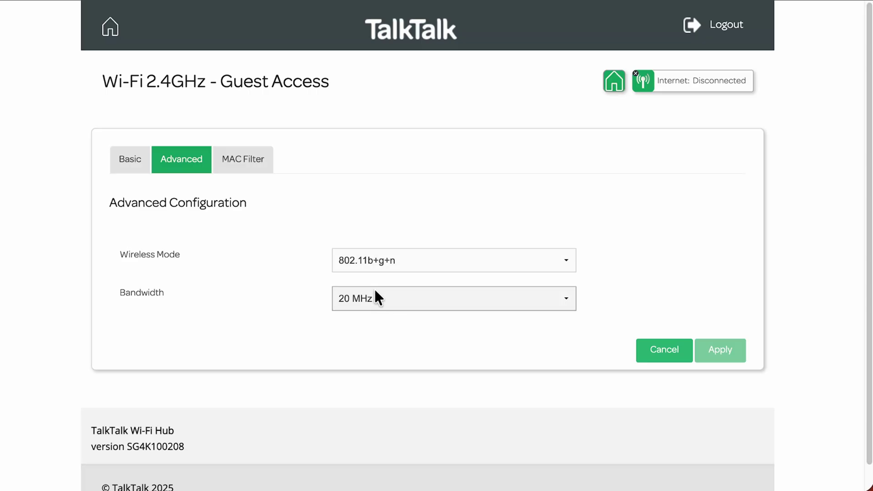
pyautogui.click(252, 173)
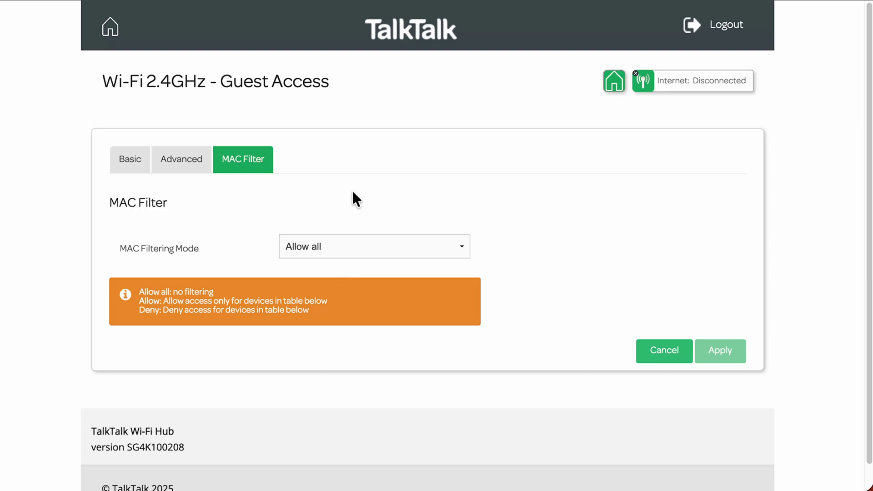
pyautogui.click(613, 86)
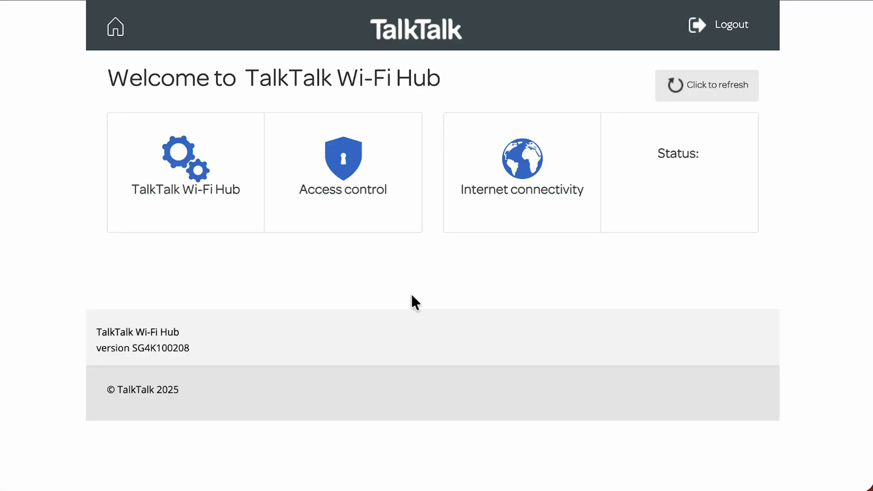
# Step: Open Access Control from the overview and review the UPnP IGD settings for port forwarding
pyautogui.scroll(-1, 360, 273)
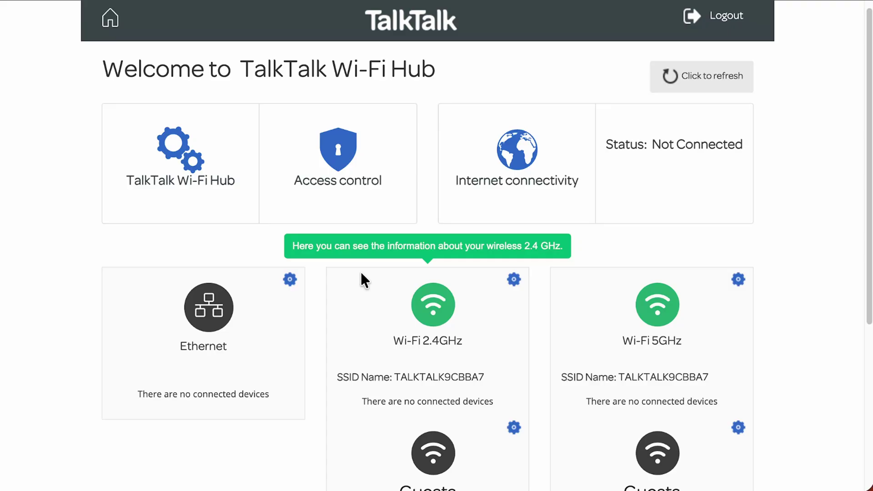
pyautogui.scroll(-1, 675, 403)
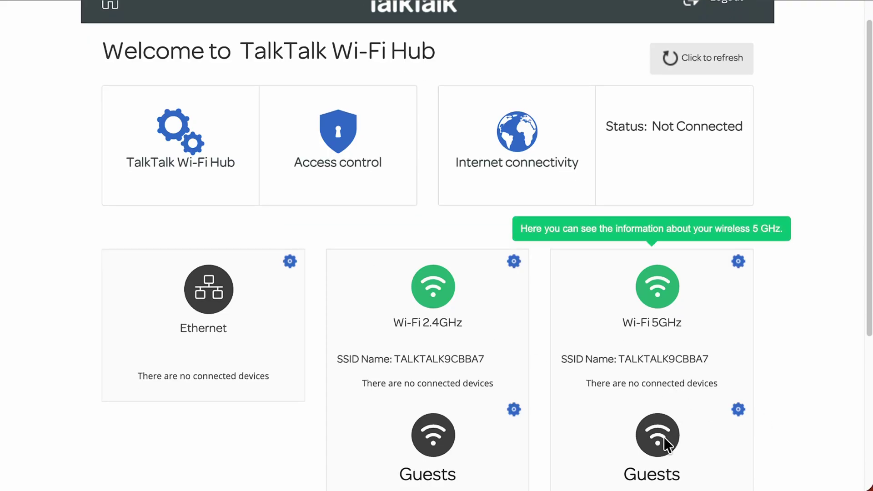
pyautogui.scroll(1, 432, 200)
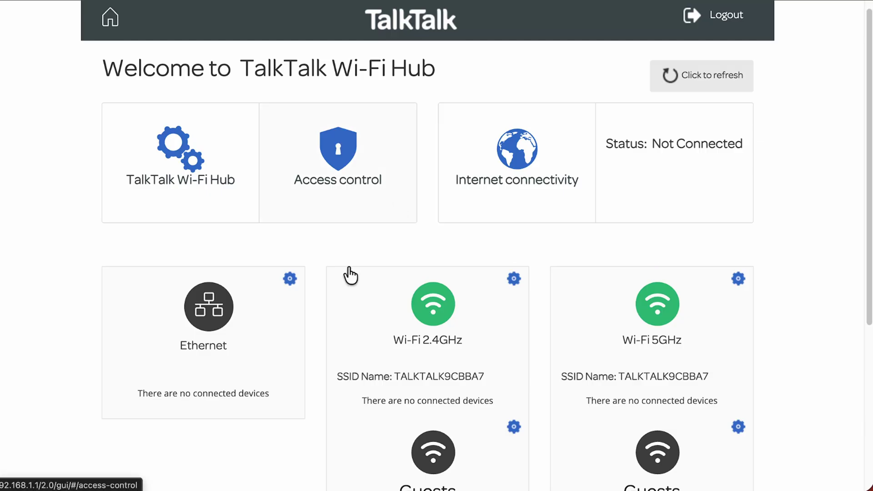
pyautogui.click(337, 159)
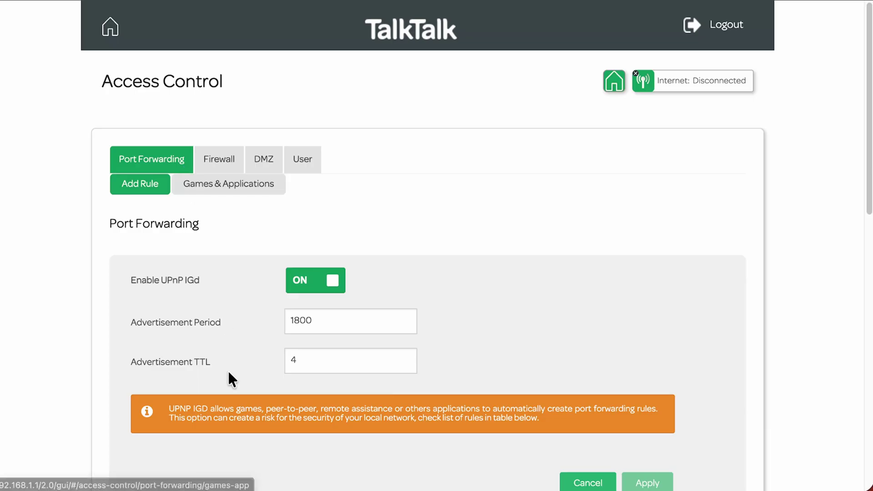
pyautogui.scroll(-1, 227, 370)
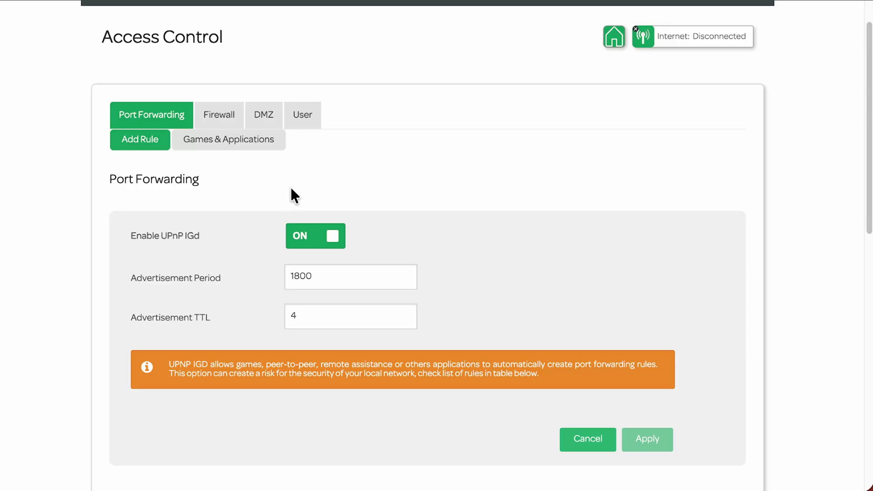
# Step: Review the Access Control firewall levels without applying a change, and view the DMZ and User account settings
pyautogui.click(221, 117)
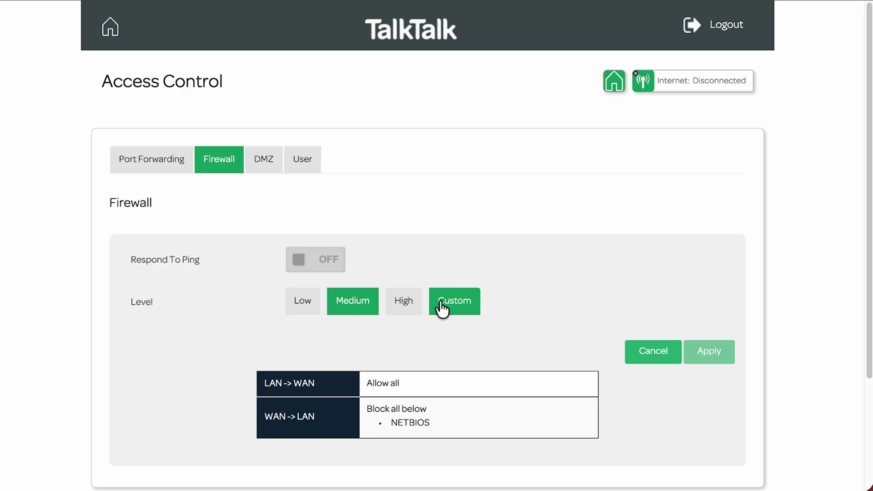
pyautogui.click(444, 308)
pyautogui.scroll(-1, 443, 309)
pyautogui.scroll(1, 444, 310)
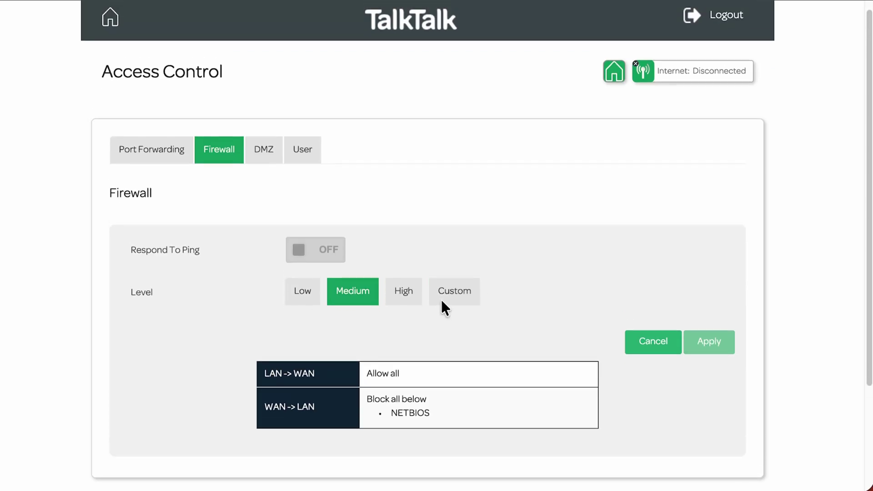
pyautogui.click(275, 157)
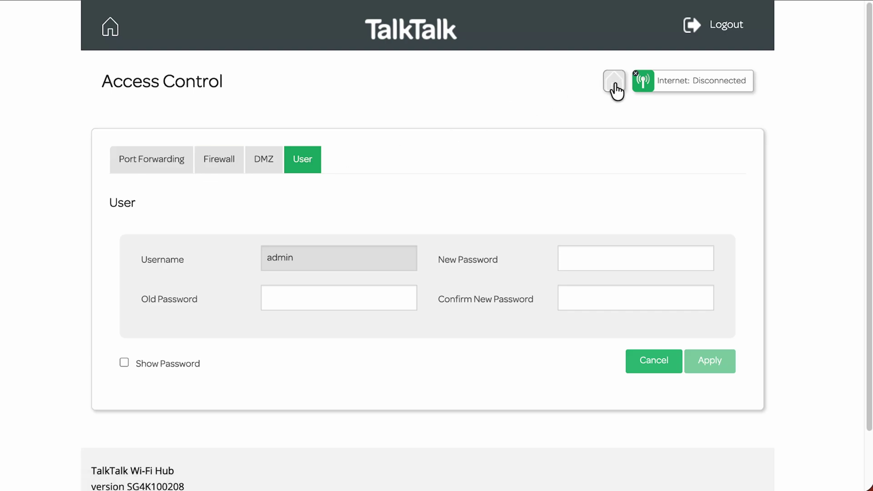
# Step: Go back to the hub's overview, look over its connectivity, Ethernet and Wi-Fi sections, and return to the main dashboard
pyautogui.click(615, 87)
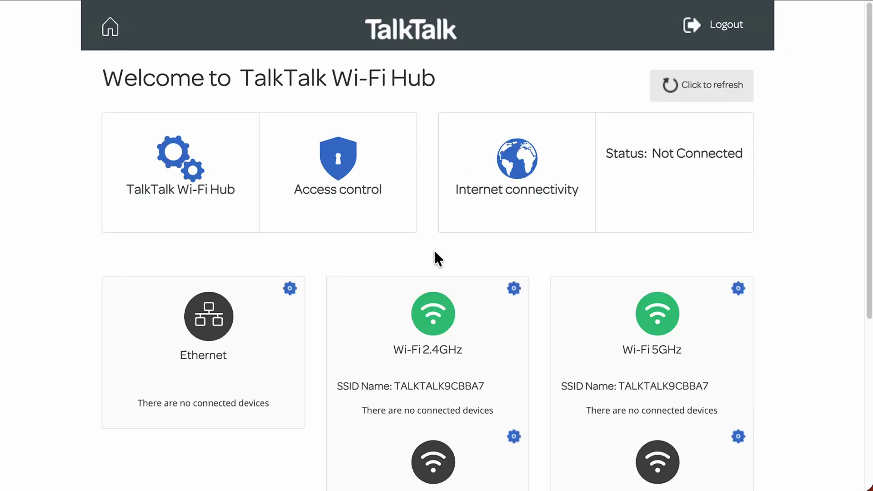
pyautogui.scroll(-1, 454, 259)
pyautogui.scroll(-2, 486, 290)
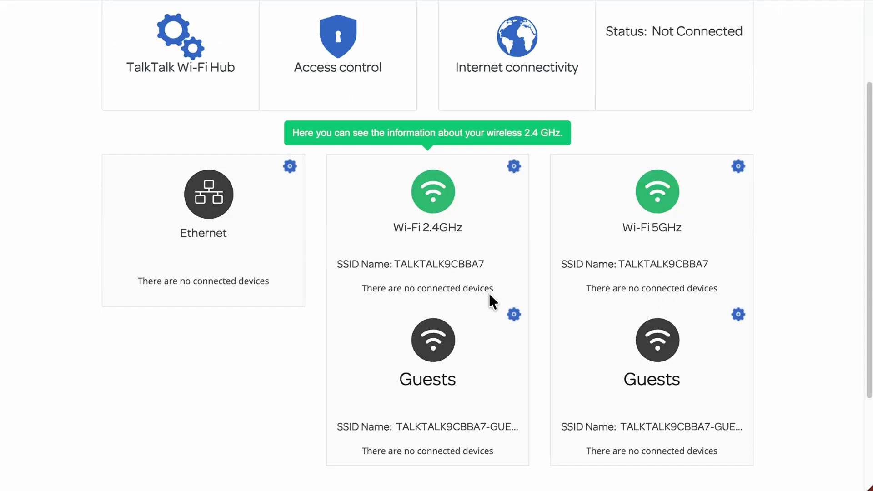
pyautogui.scroll(2, 500, 346)
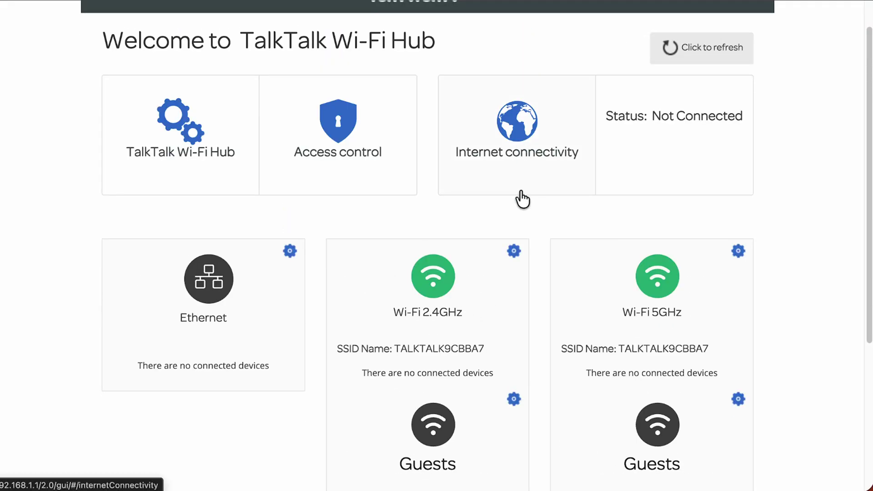
pyautogui.scroll(1, 454, 245)
pyautogui.scroll(1, 173, 93)
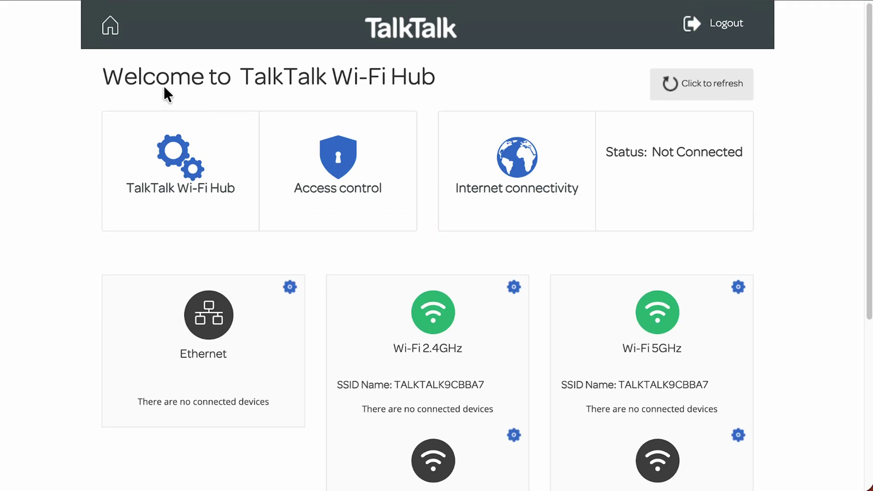
pyautogui.click(113, 28)
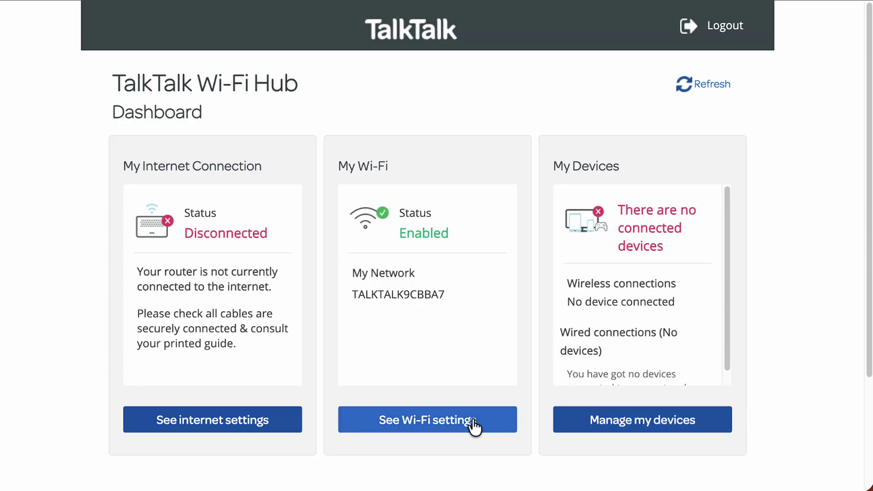
# Step: Open the My Wi-Fi settings and review the connectivity status, network name and password options, and both Wi-Fi bands
pyautogui.click(486, 170)
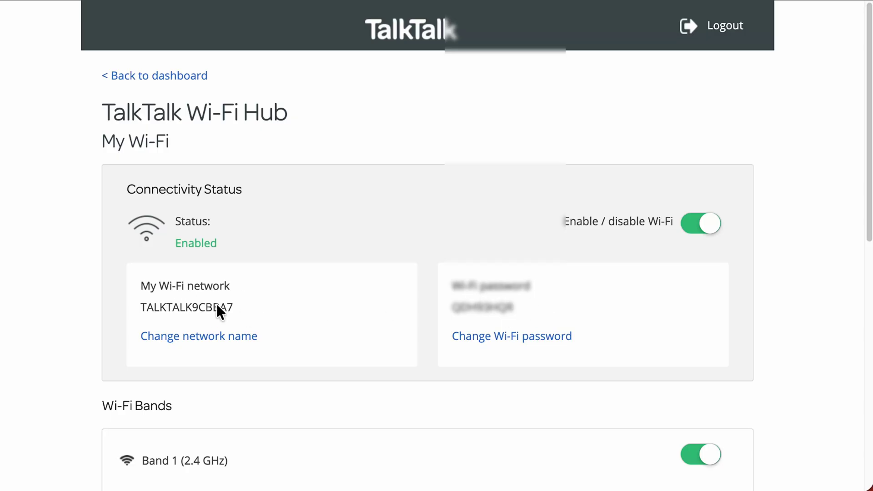
pyautogui.scroll(-3, 432, 351)
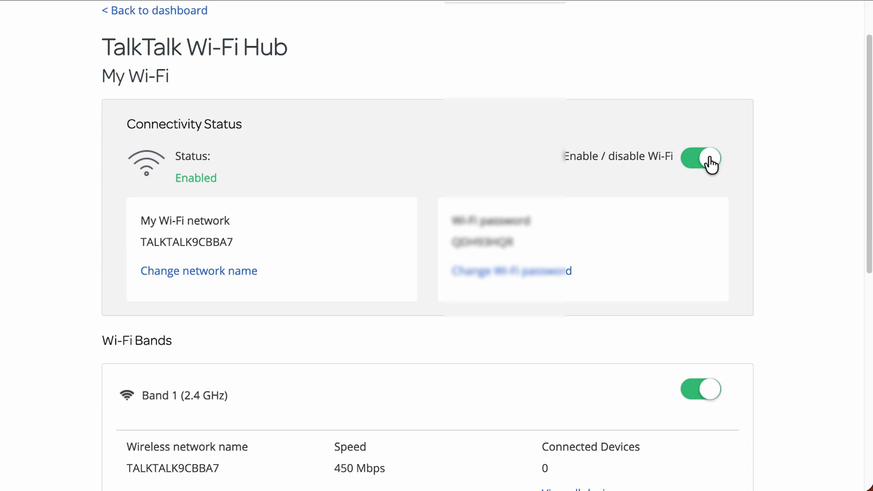
pyautogui.scroll(-7, 521, 360)
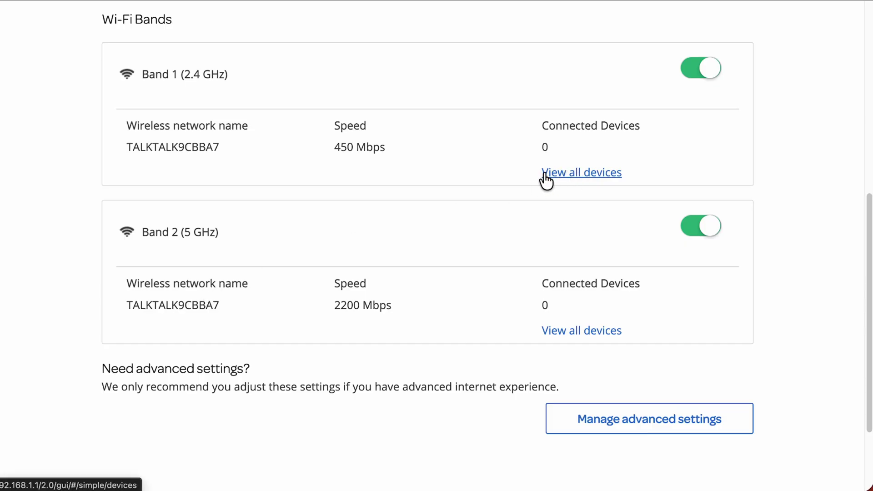
# Step: Return to the main dashboard by way of the advanced settings and review the wireless and wired connections in My Devices
pyautogui.click(654, 425)
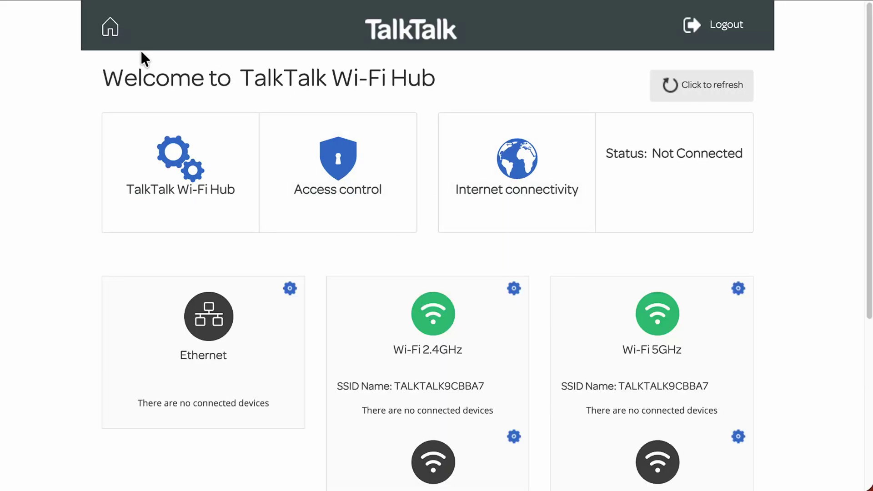
pyautogui.click(110, 26)
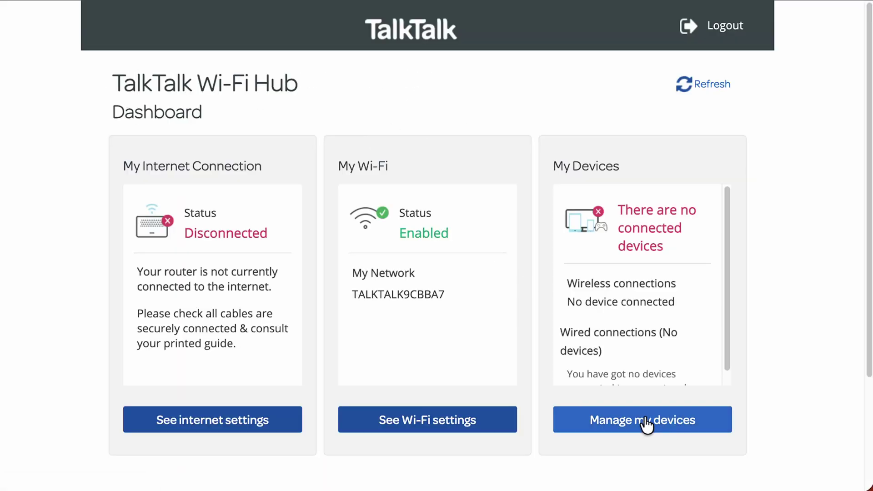
pyautogui.click(643, 424)
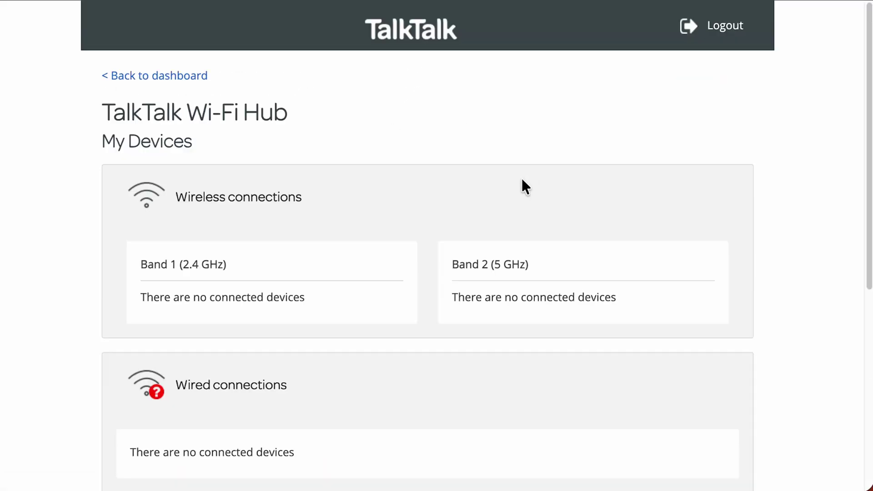
pyautogui.scroll(-2, 449, 193)
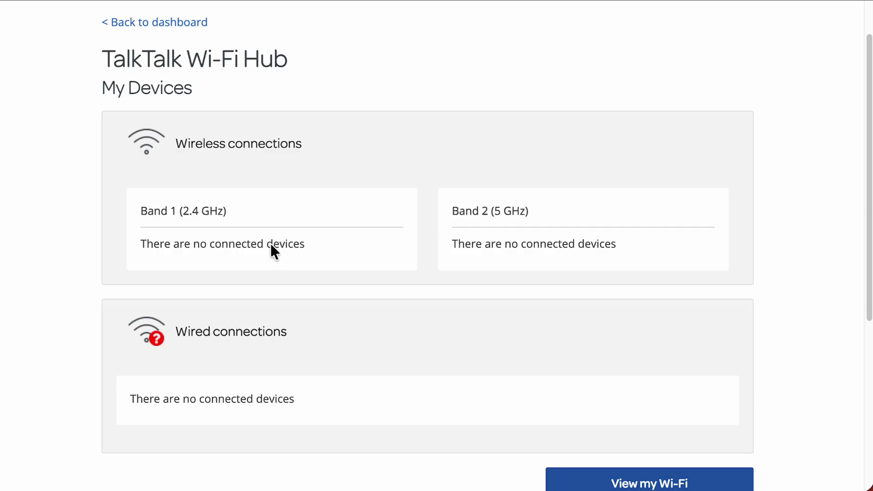
pyautogui.scroll(-1, 282, 254)
pyautogui.scroll(-1, 485, 335)
pyautogui.scroll(-1, 487, 336)
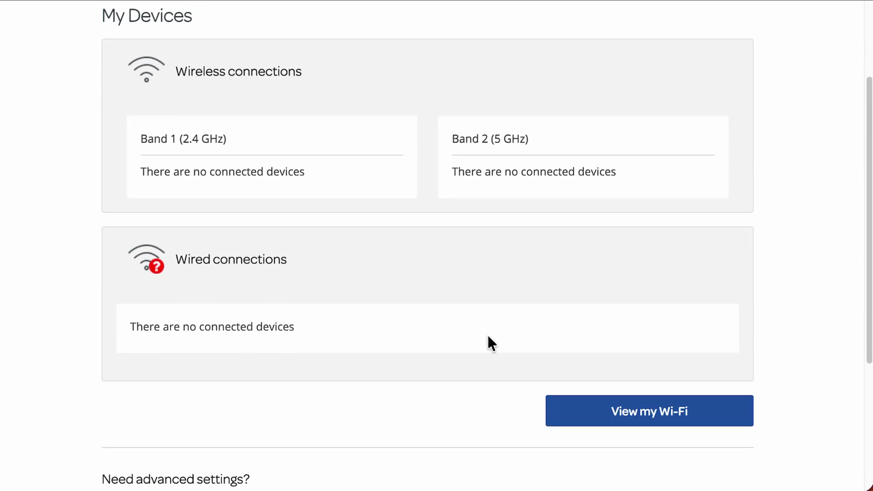
# Step: View the My Wi-Fi page from My Devices, and return to the dashboard to look over its three status cards
pyautogui.click(641, 417)
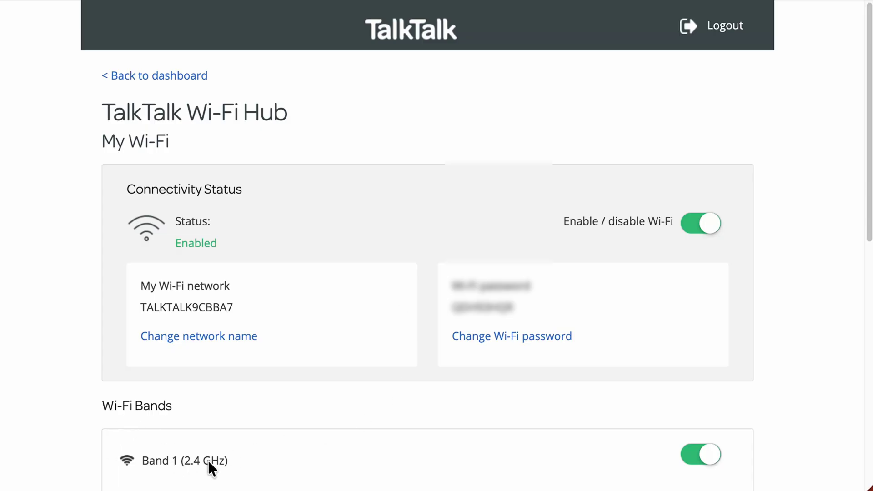
pyautogui.click(166, 78)
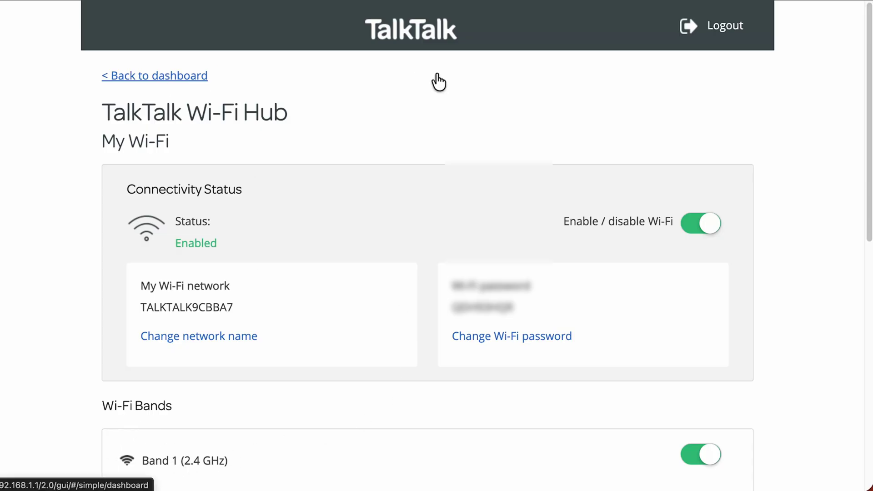
pyautogui.scroll(-1, 499, 265)
pyautogui.scroll(-2, 523, 291)
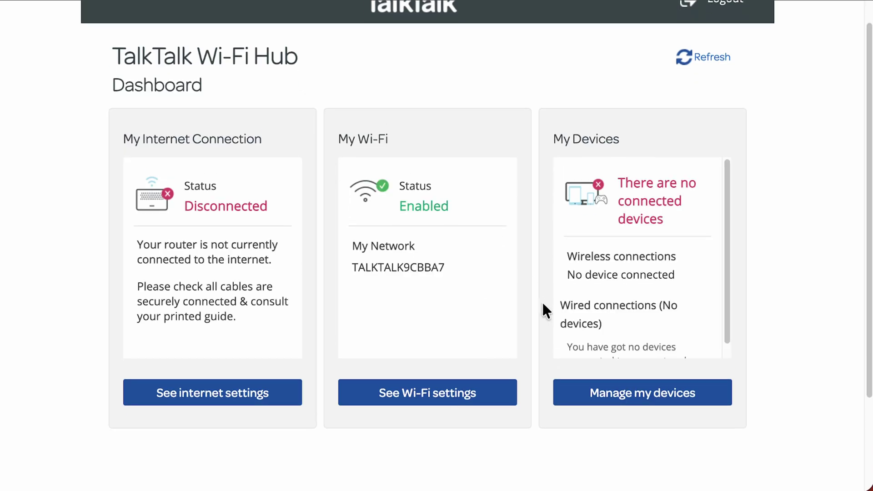
pyautogui.scroll(1, 535, 315)
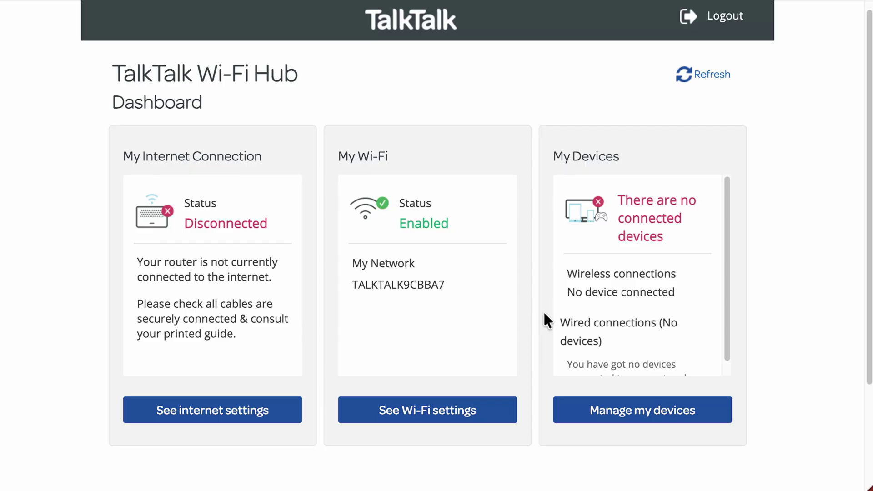
pyautogui.scroll(1, 545, 305)
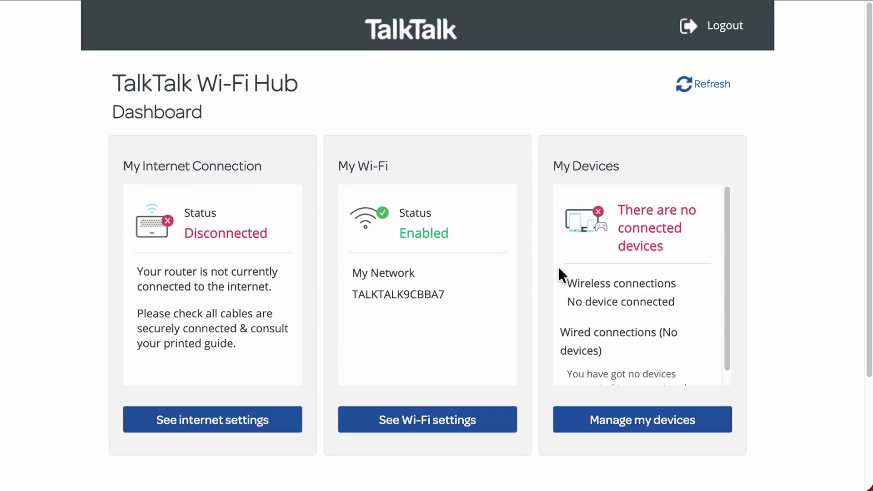
# Step: Log out of the Wi-Fi Hub and confirm the logout
pyautogui.click(725, 36)
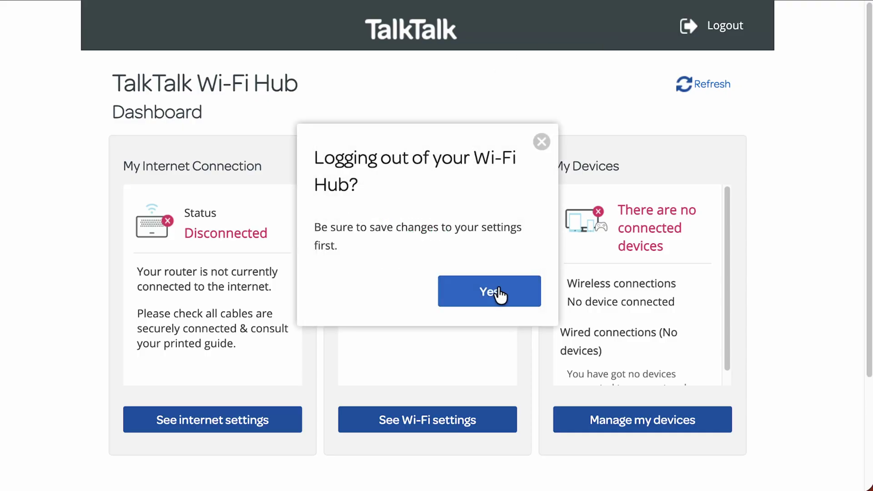
pyautogui.click(500, 296)
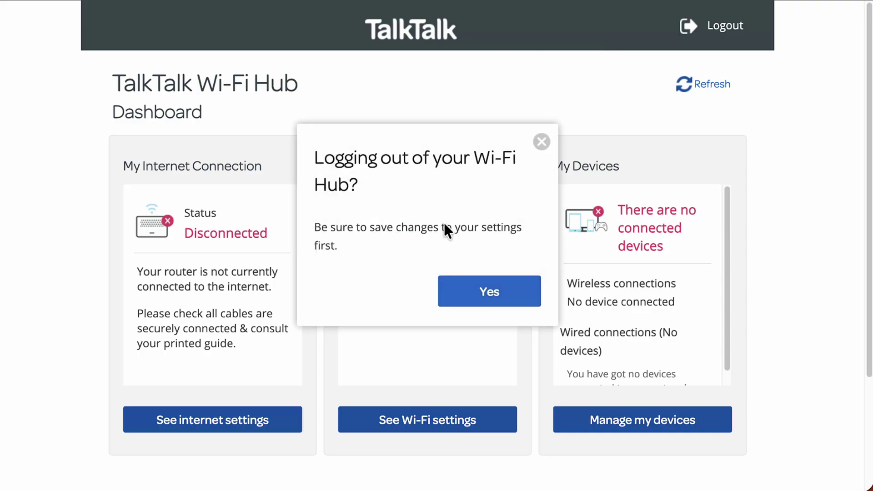